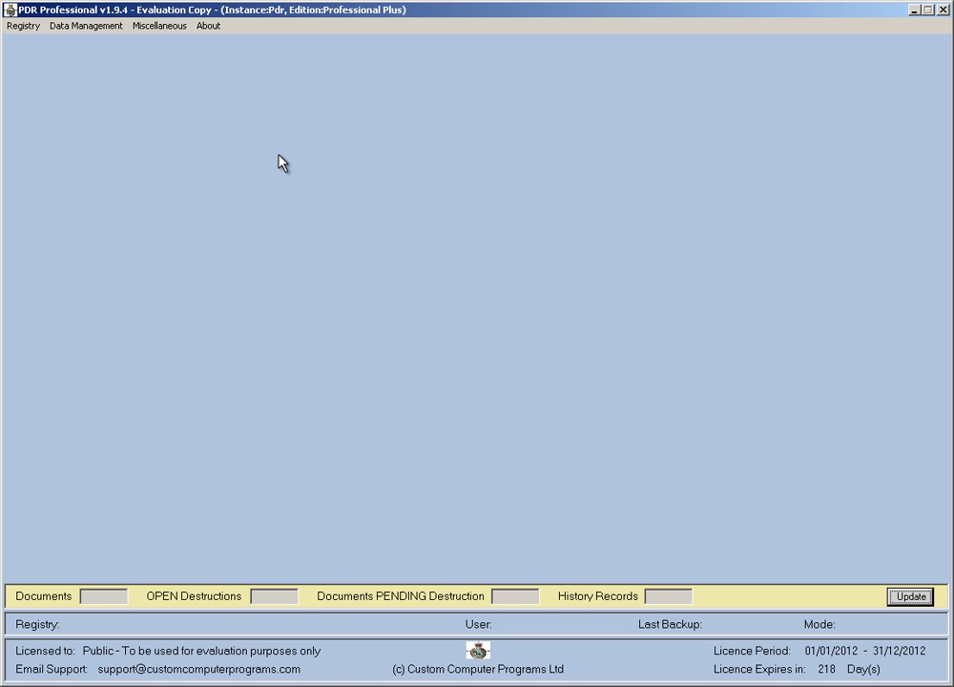
- Open the Test Registry and log on with the credentials already filled in for the system account
click(31, 26)
click(40, 42)
double_click(318, 287)
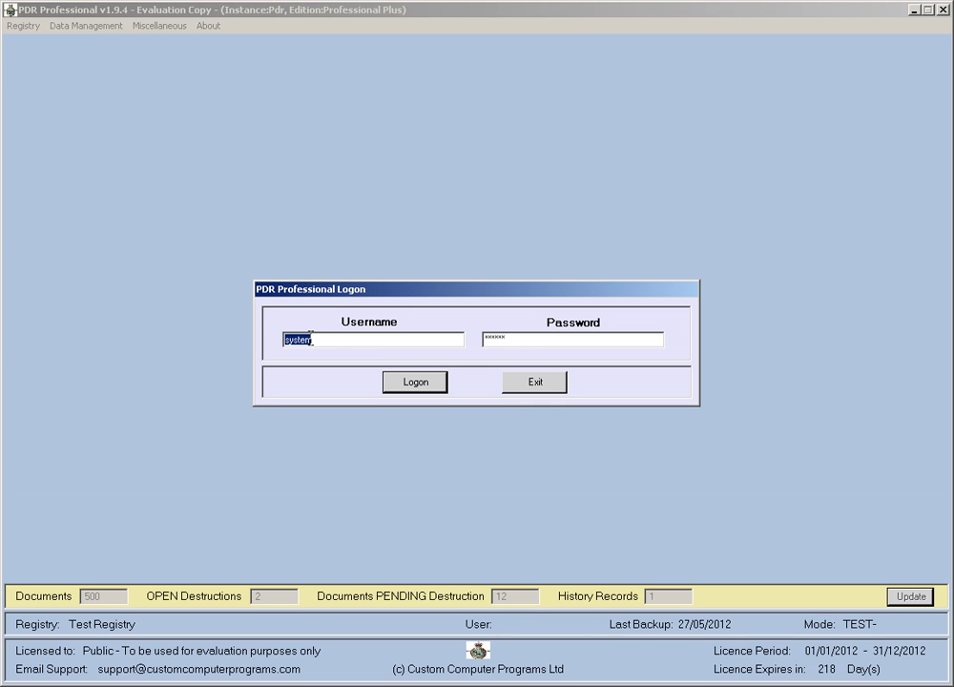
click(401, 383)
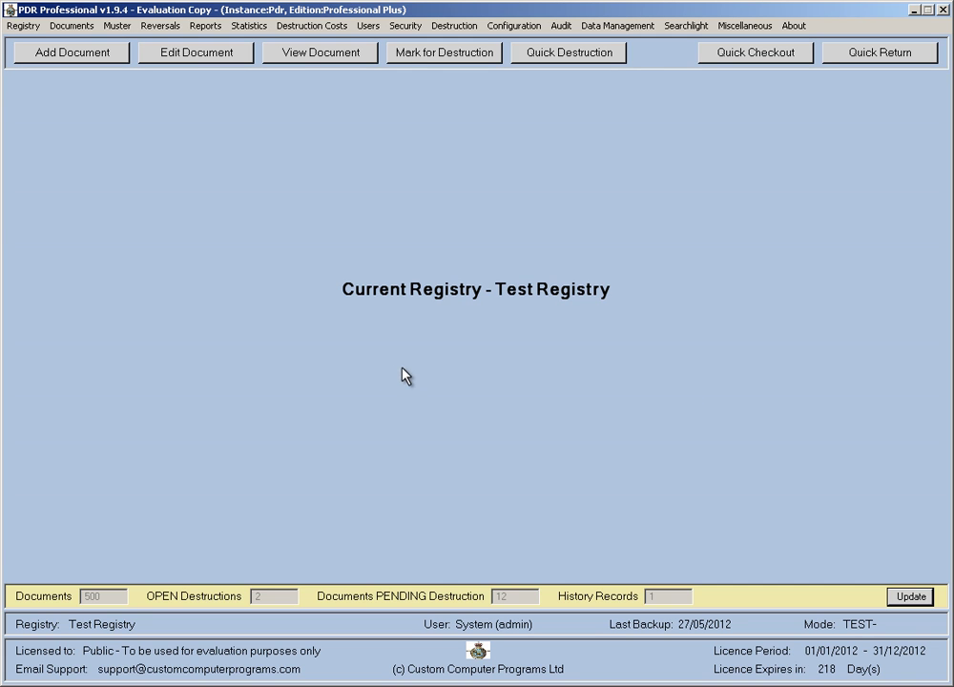
- Try toggling the Audit Actions option in the editable registry settings, leaving the settings without saving
click(515, 26)
mouse_move(532, 90)
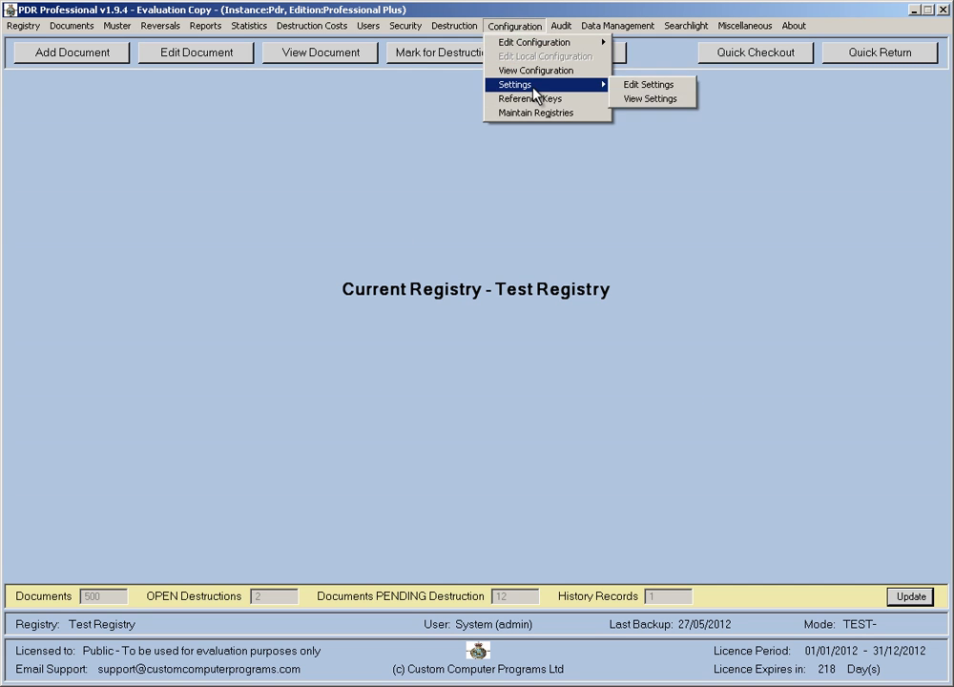
click(632, 87)
click(396, 178)
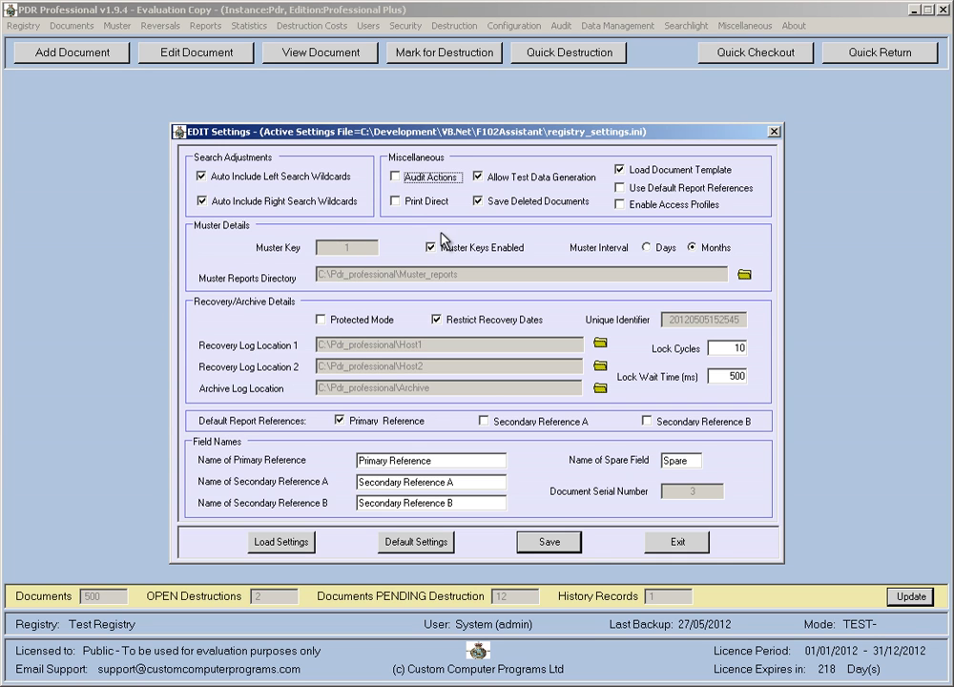
click(407, 179)
click(396, 177)
click(660, 543)
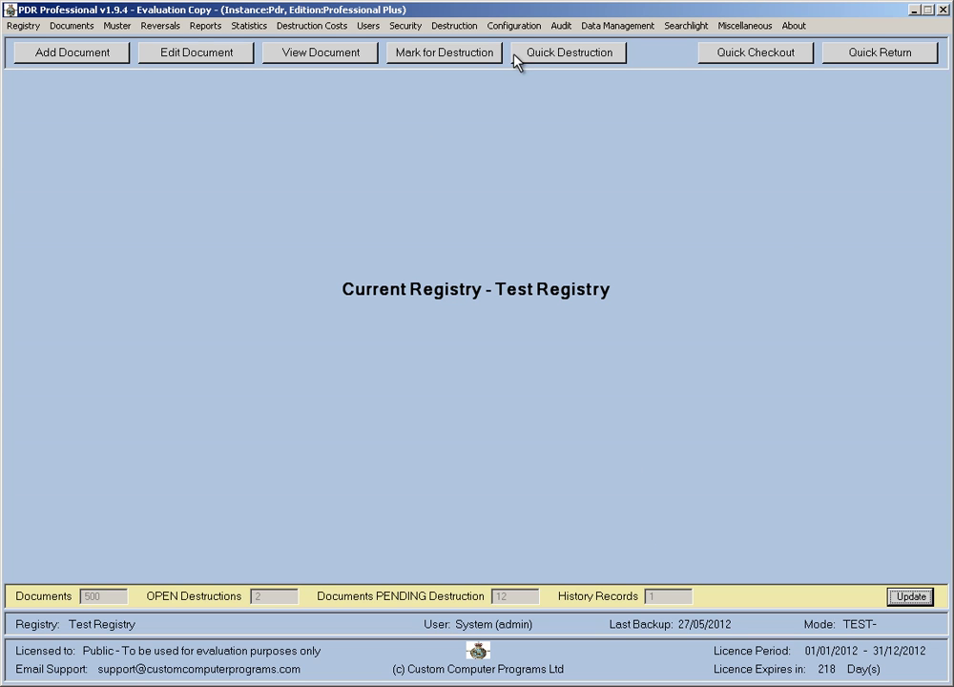
- Query the audit records for all entries and close the audit selection
click(561, 26)
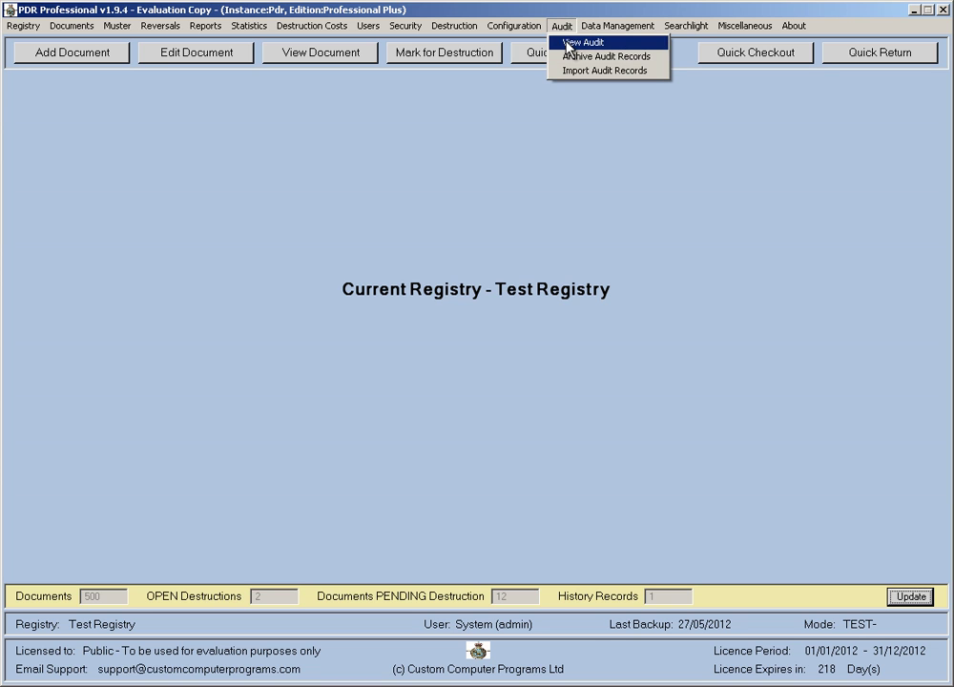
click(569, 43)
click(465, 487)
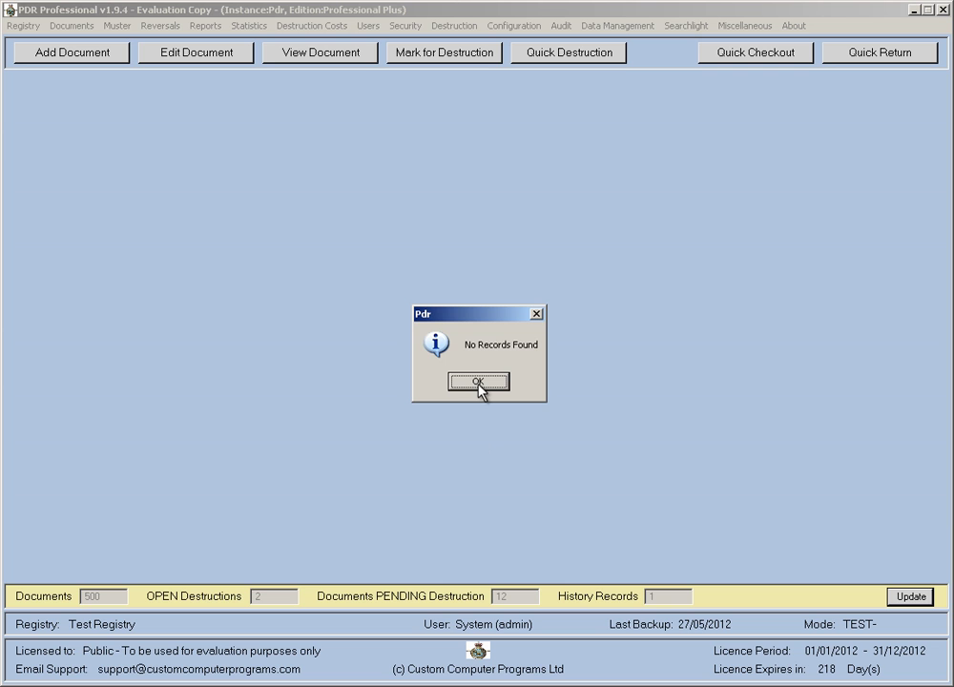
click(480, 386)
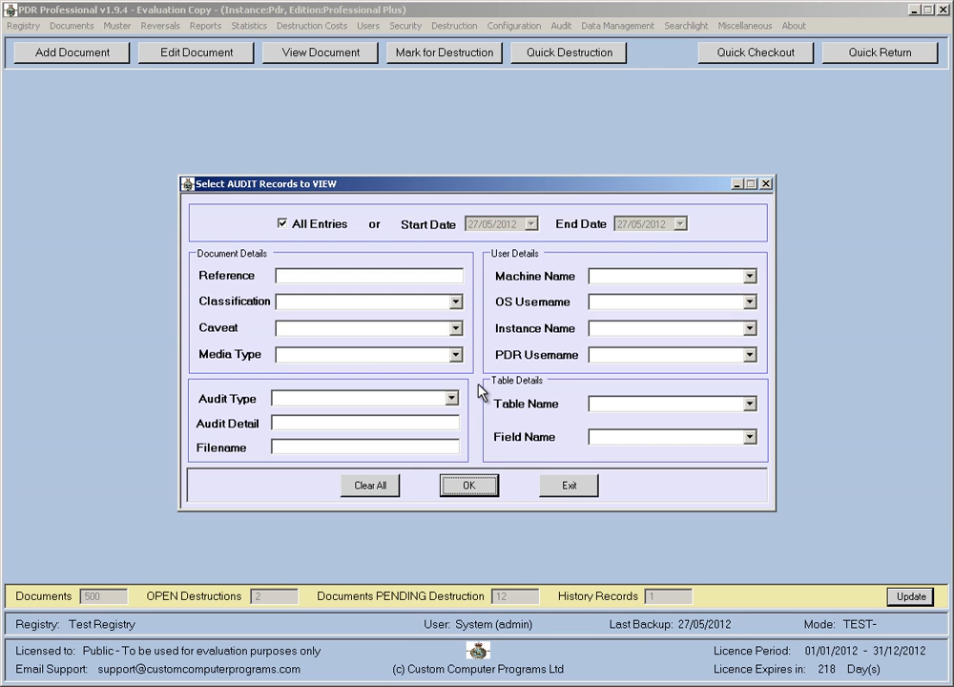
click(563, 482)
- Set the classification of document 51SQN/REF/MEDIA/105776 to SECRET, update the record and close the document editing windows
click(160, 55)
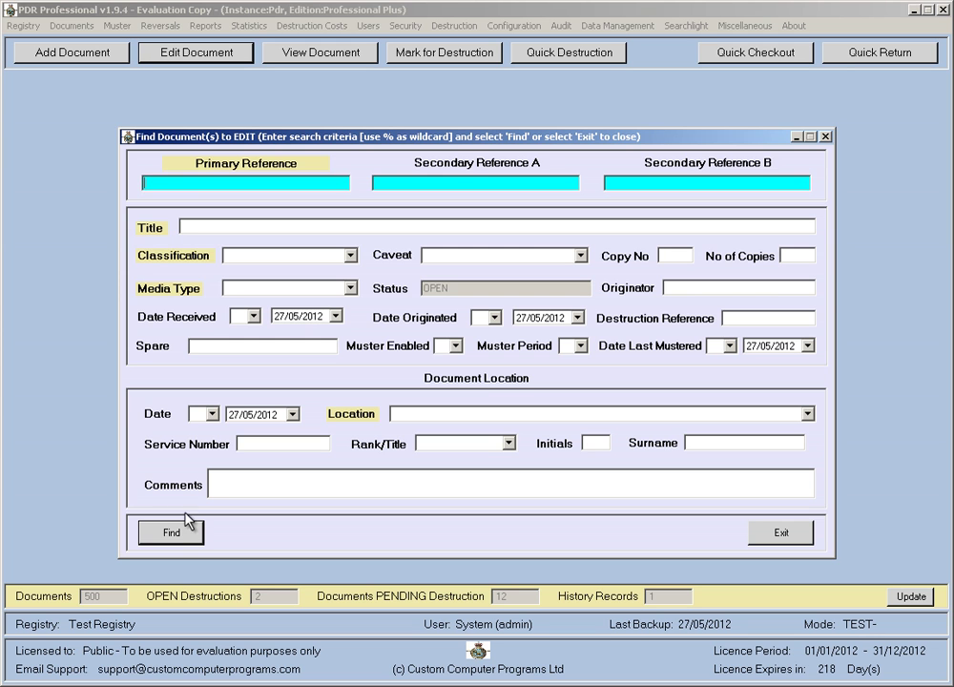
click(181, 536)
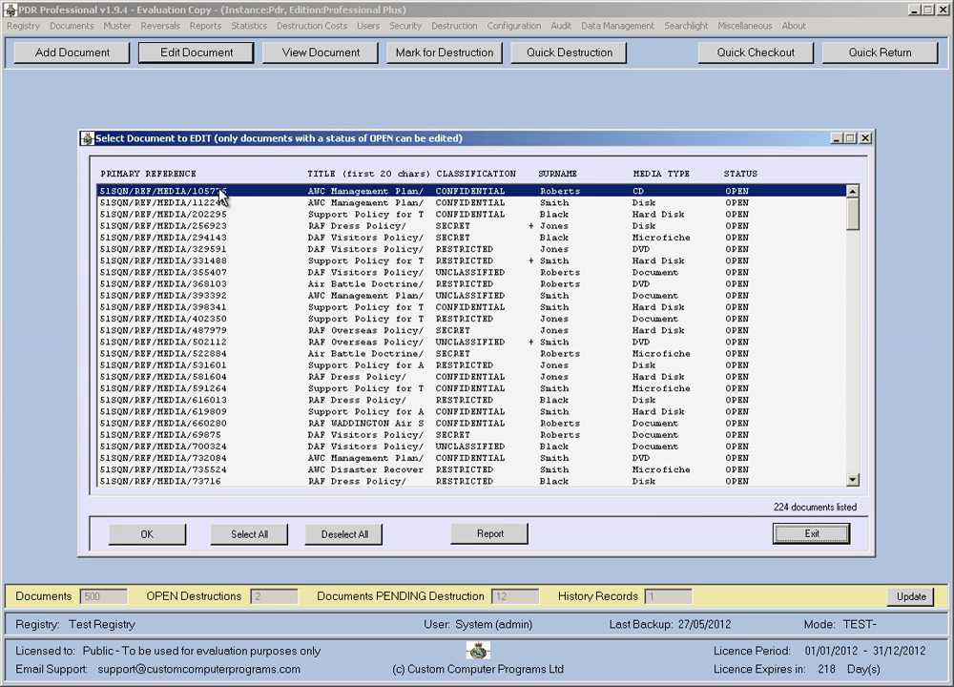
double_click(222, 190)
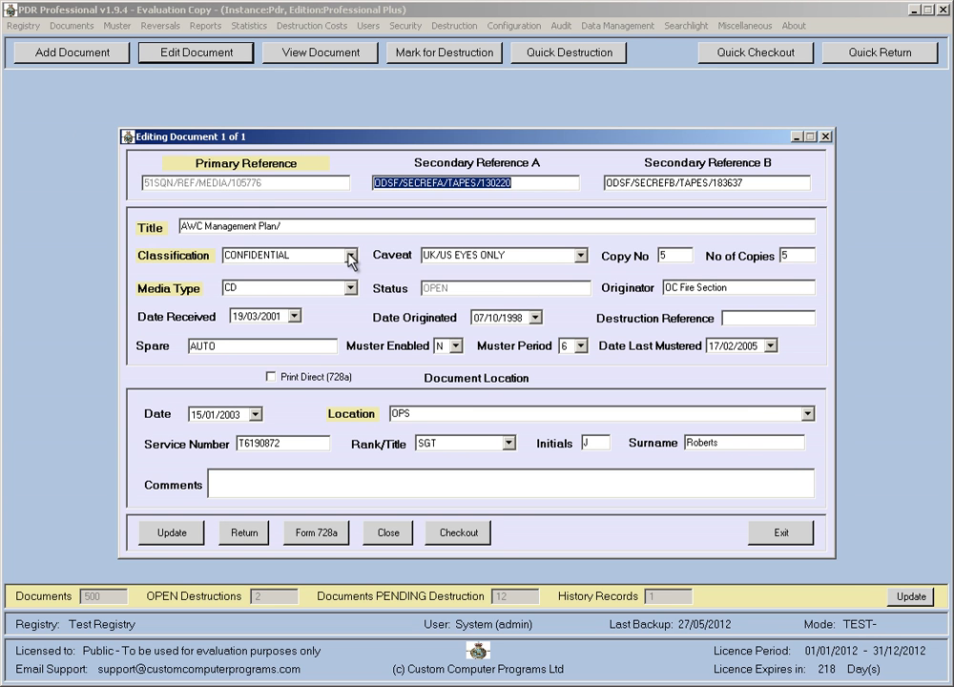
click(351, 255)
click(256, 289)
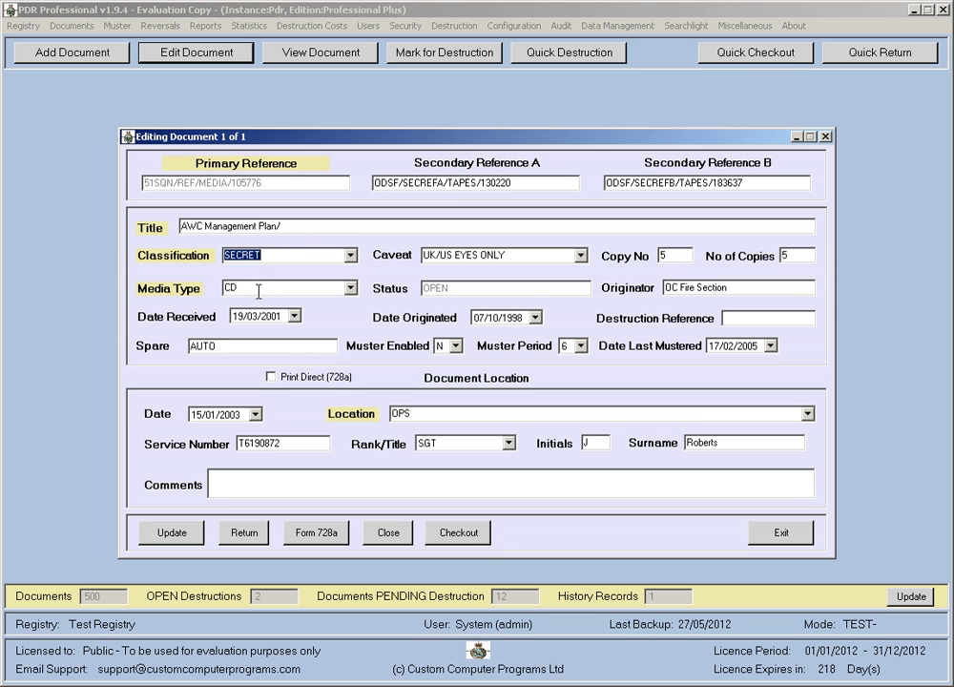
click(189, 534)
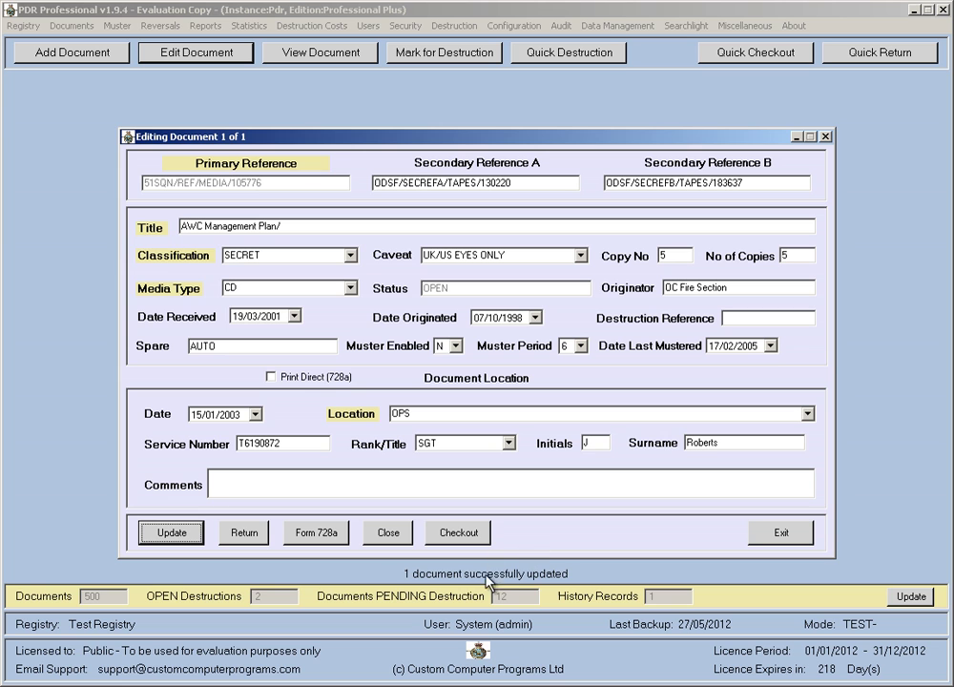
click(775, 534)
click(773, 539)
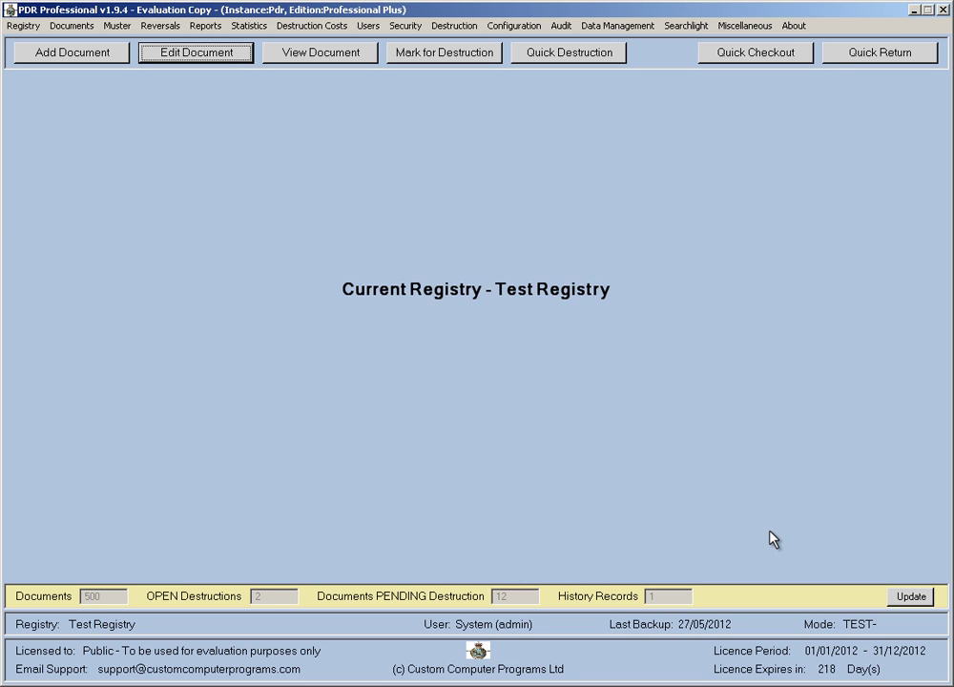
- Check the audit records for all entries following the change to SECRET, and close the audit selection
click(560, 26)
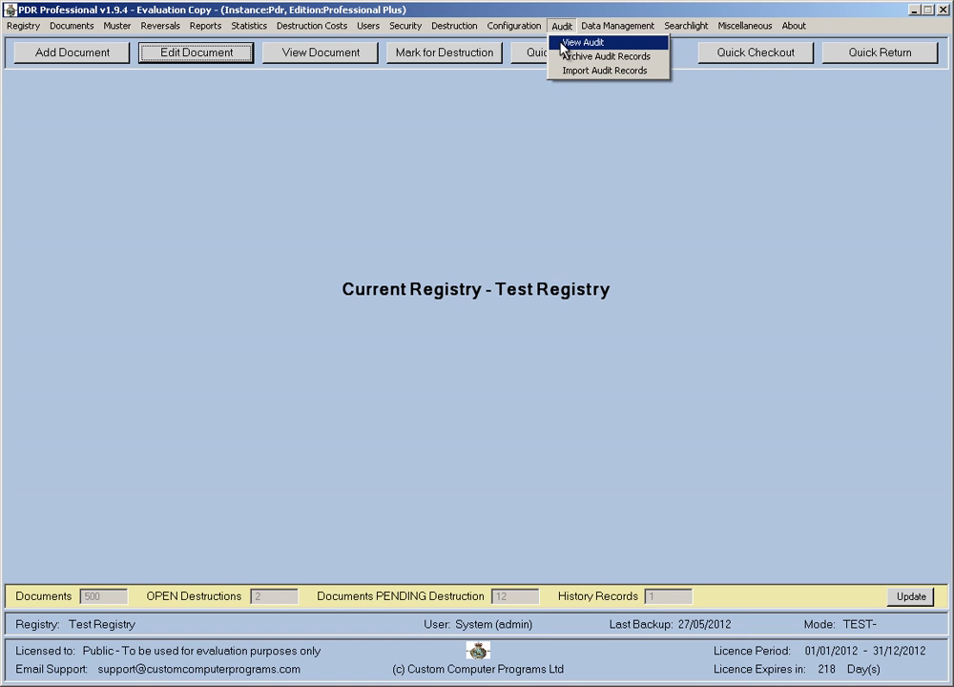
click(562, 42)
click(463, 485)
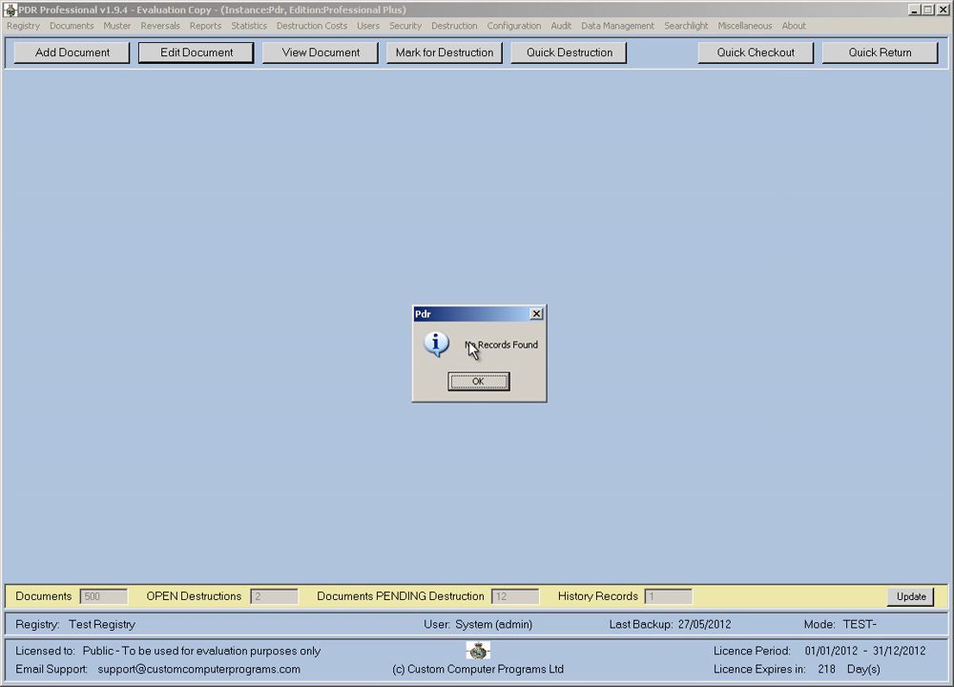
click(474, 386)
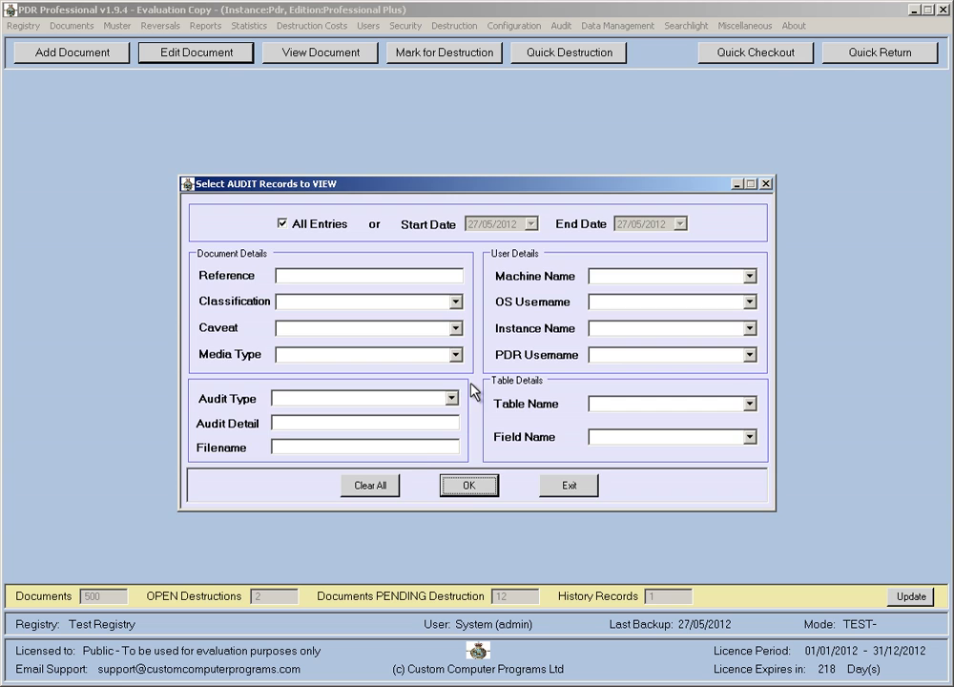
click(579, 490)
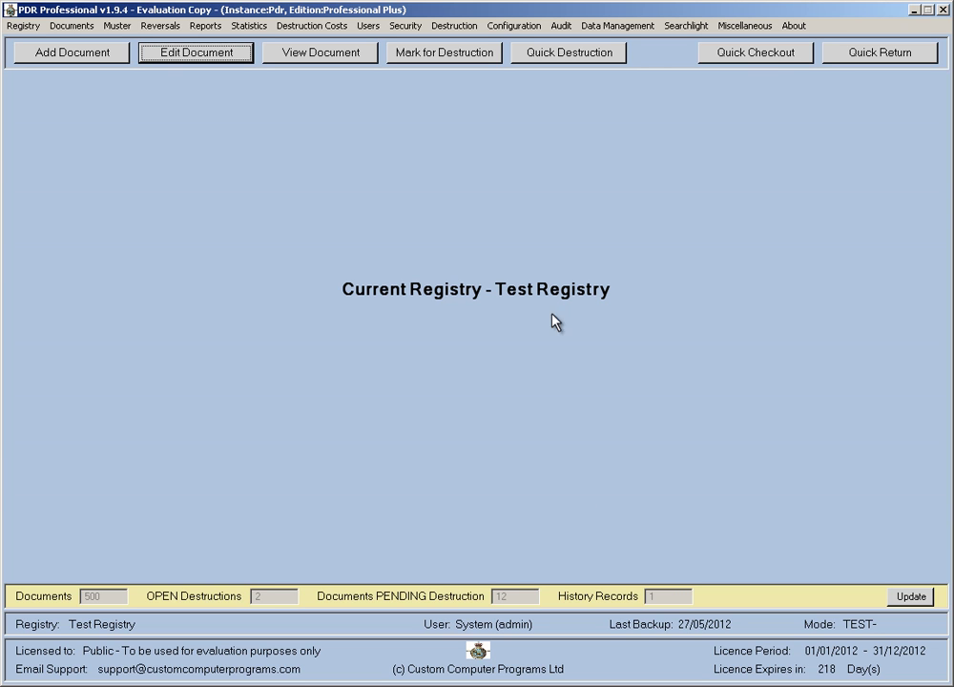
- Enable Audit Actions in the registry settings and save the settings to disk
click(494, 26)
mouse_move(522, 87)
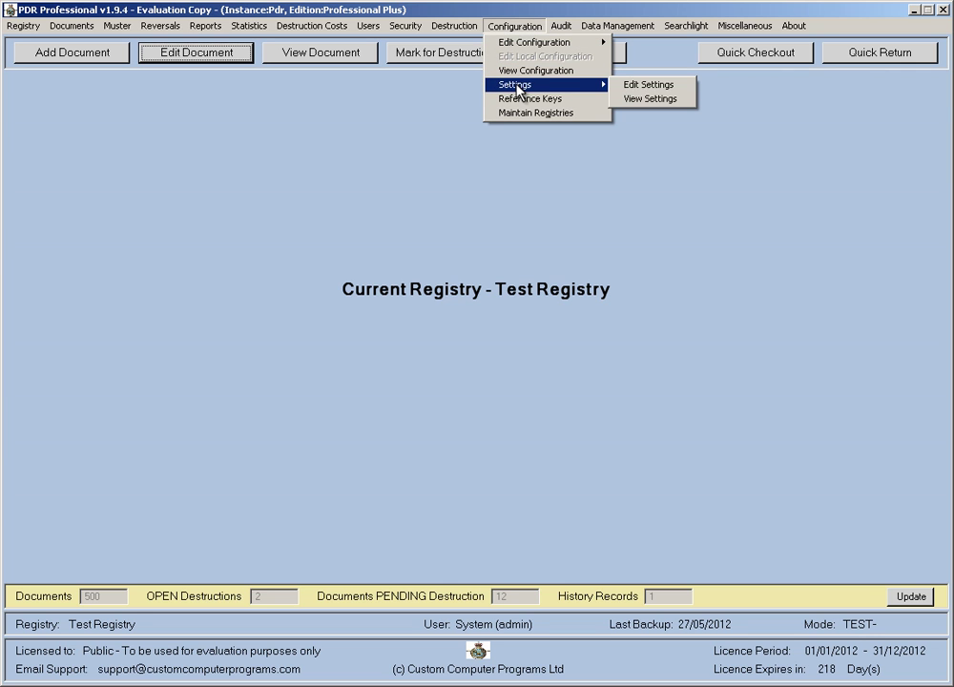
click(645, 89)
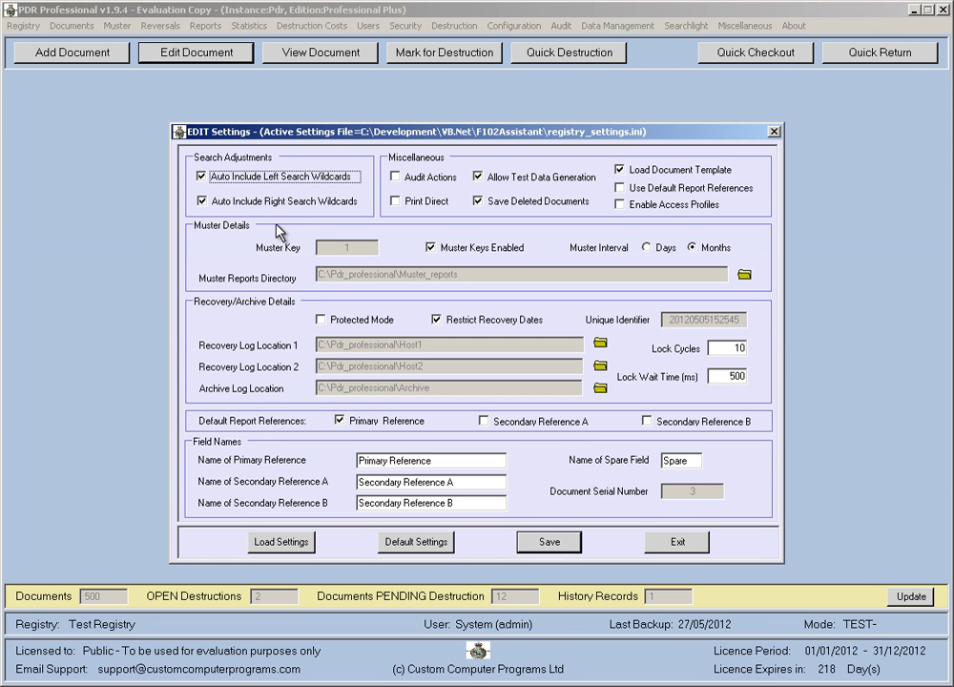
click(401, 179)
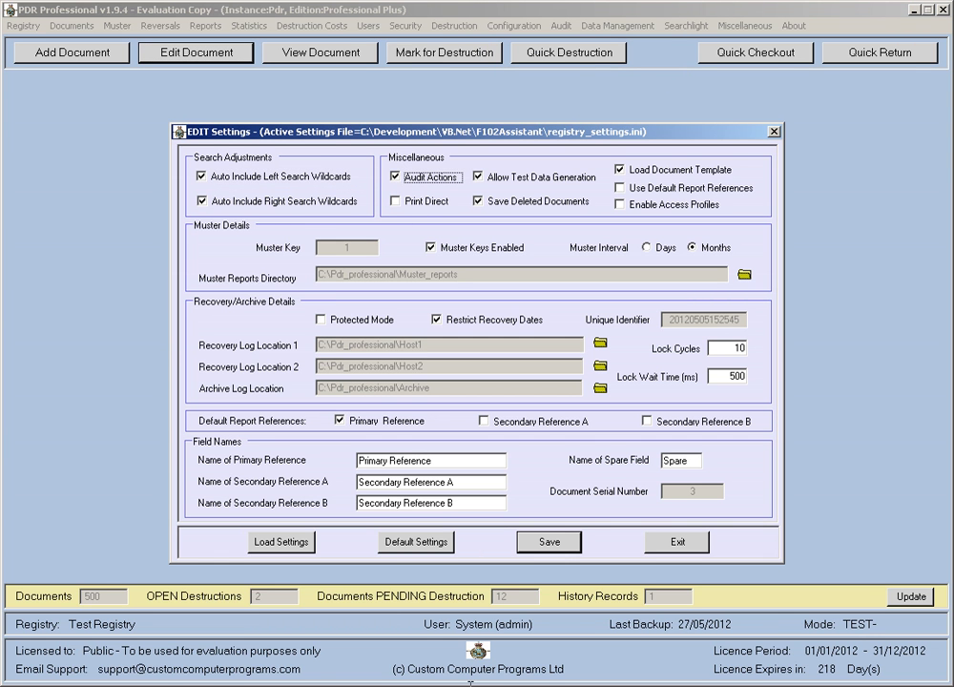
click(528, 544)
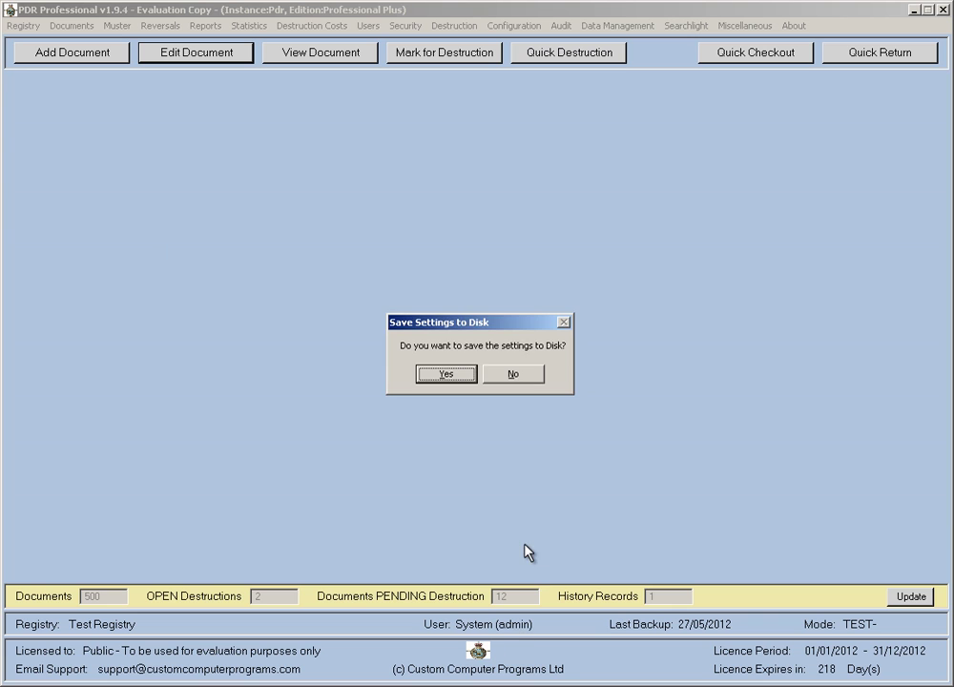
click(457, 379)
click(472, 376)
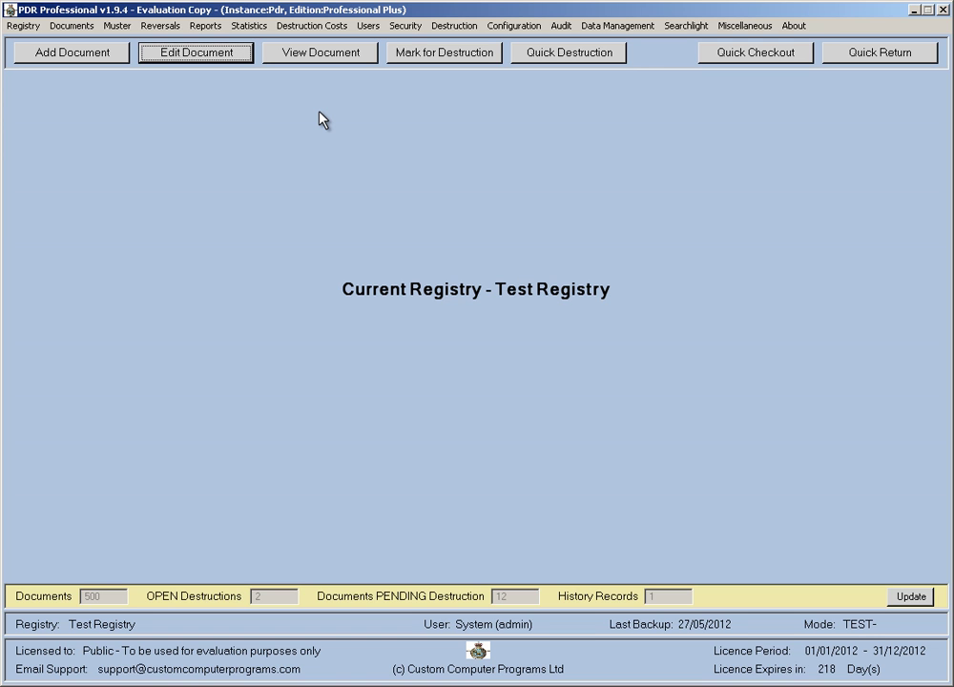
- Set the classification of document 51SQN/REF/MEDIA/105776 to CONFIDENTIAL, update the record and close the document editing windows
click(177, 52)
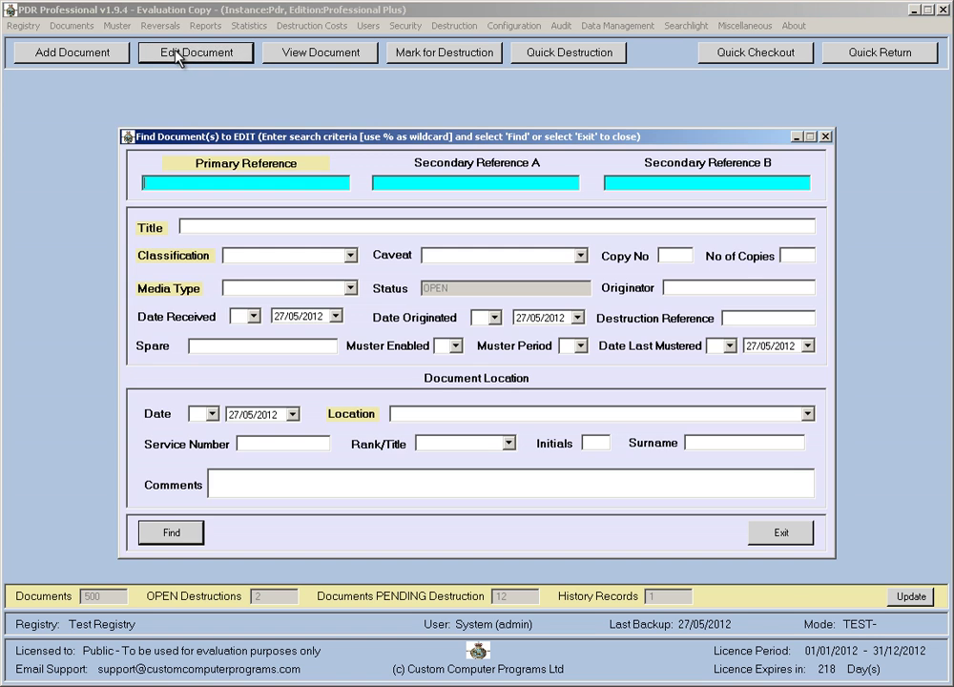
click(189, 537)
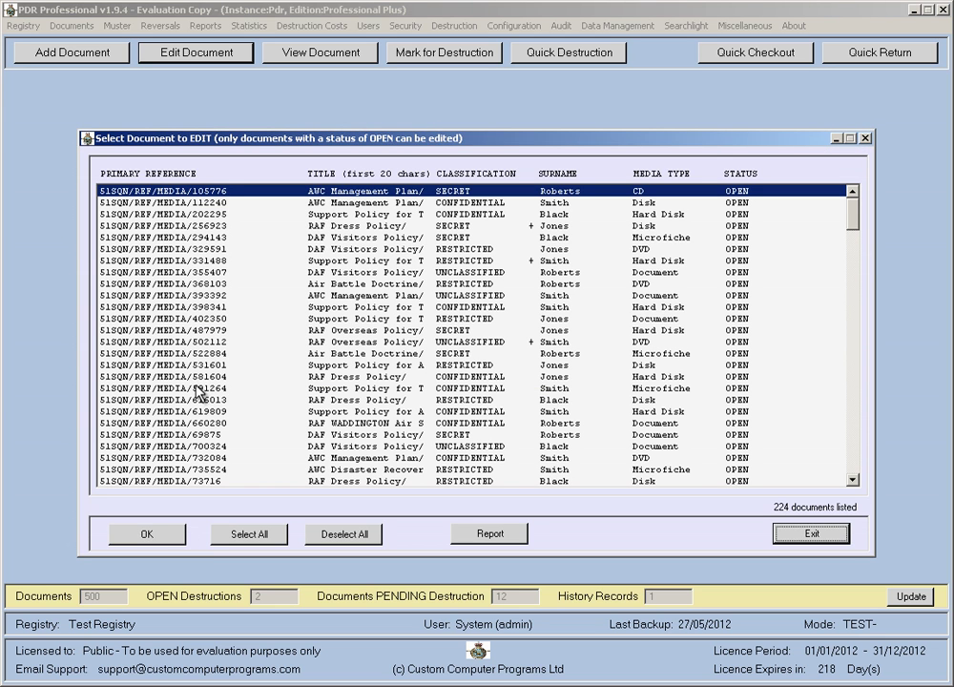
click(225, 194)
double_click(226, 193)
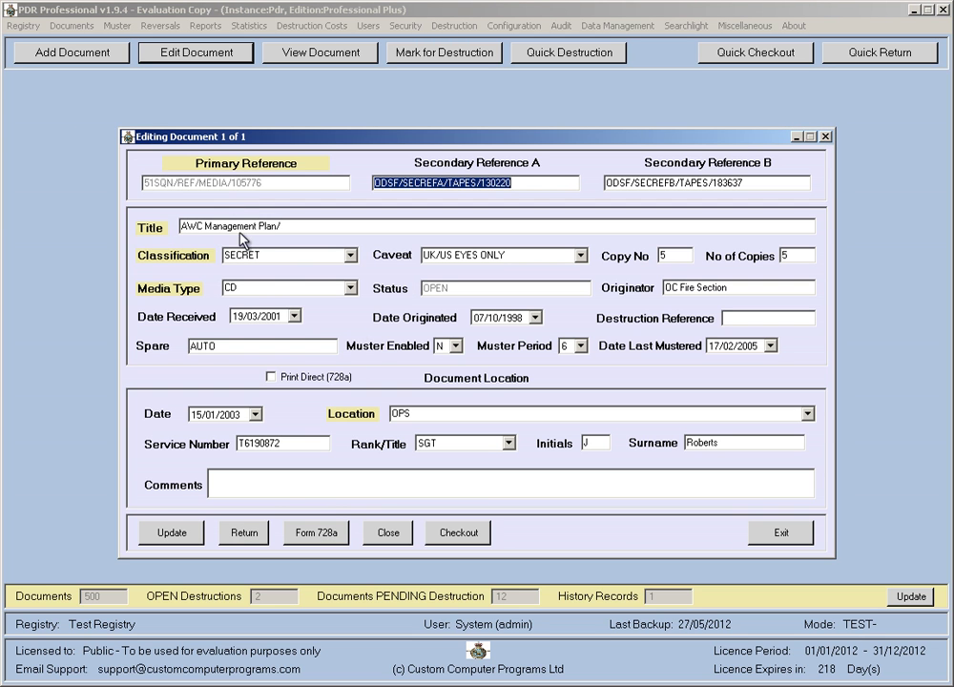
click(351, 255)
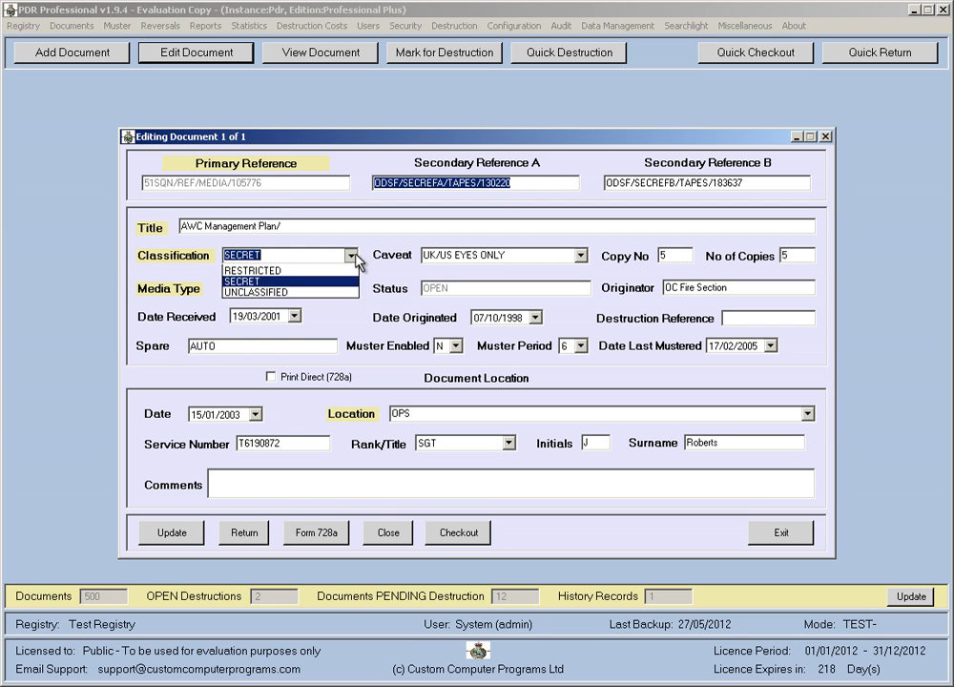
click(277, 270)
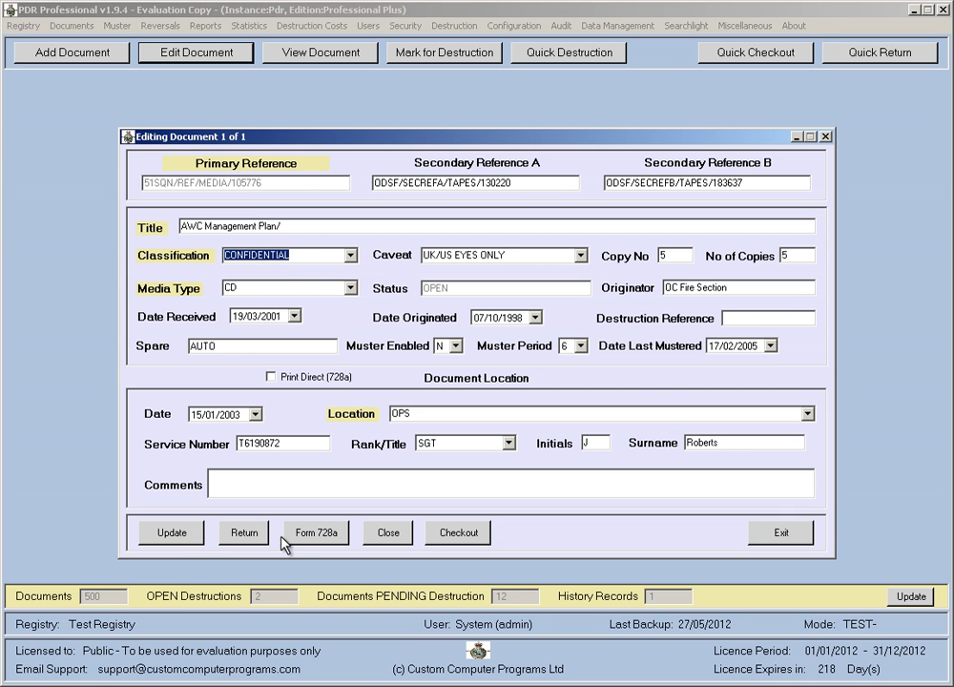
click(182, 536)
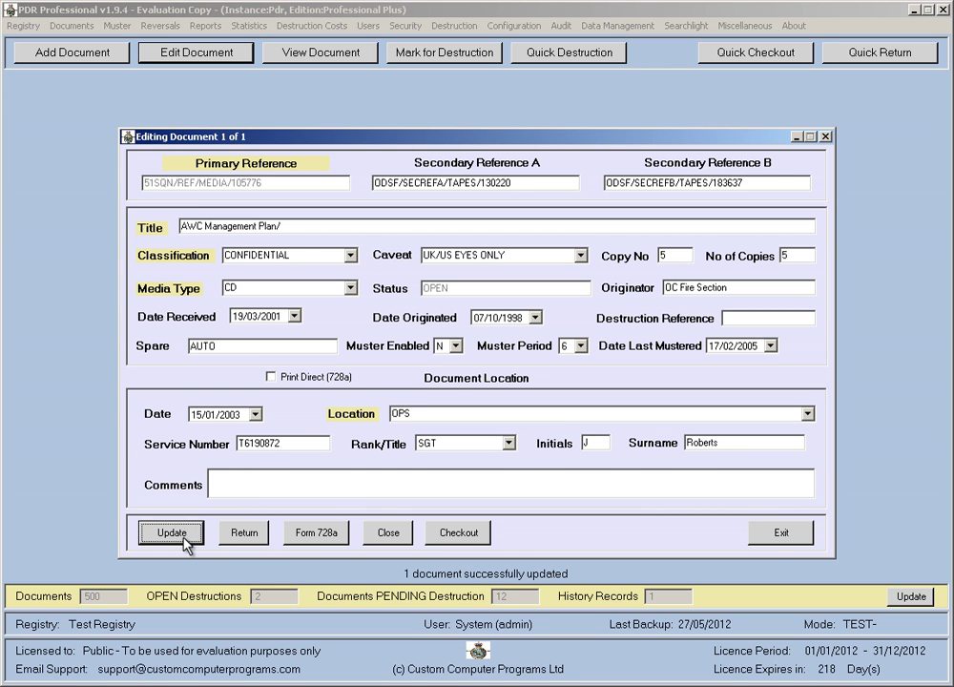
click(772, 536)
click(774, 534)
- List the audit records for all entries and view the timestamp of the document update entry
click(561, 26)
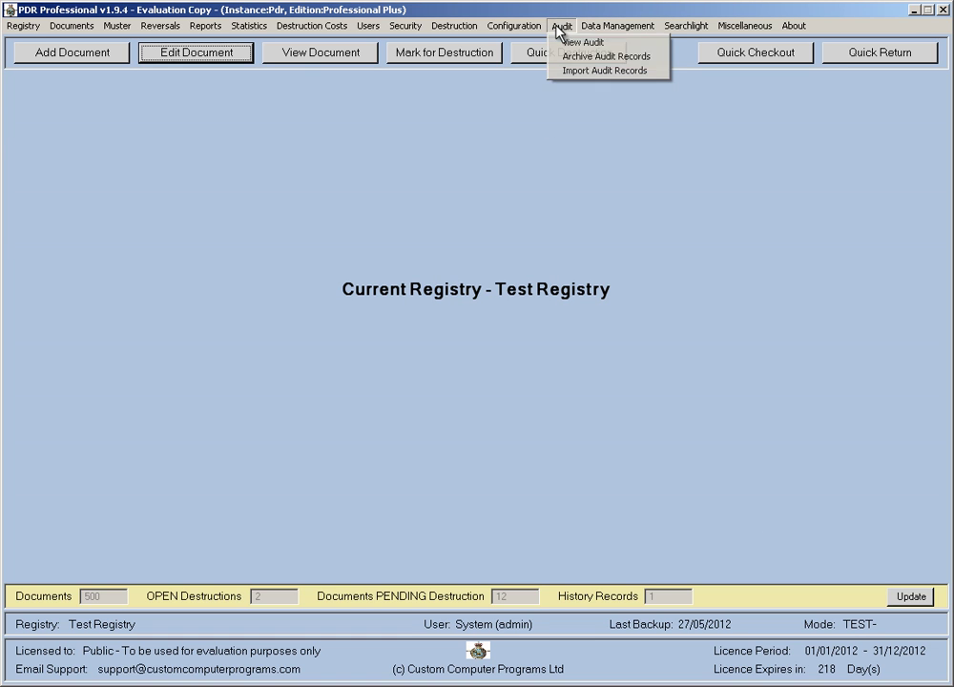
click(566, 43)
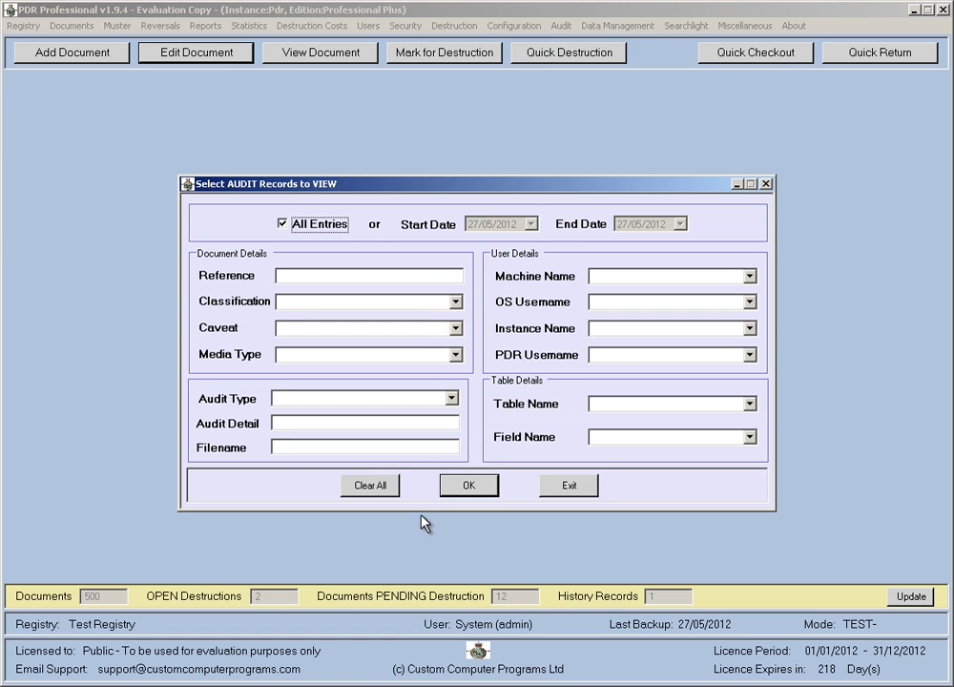
click(467, 484)
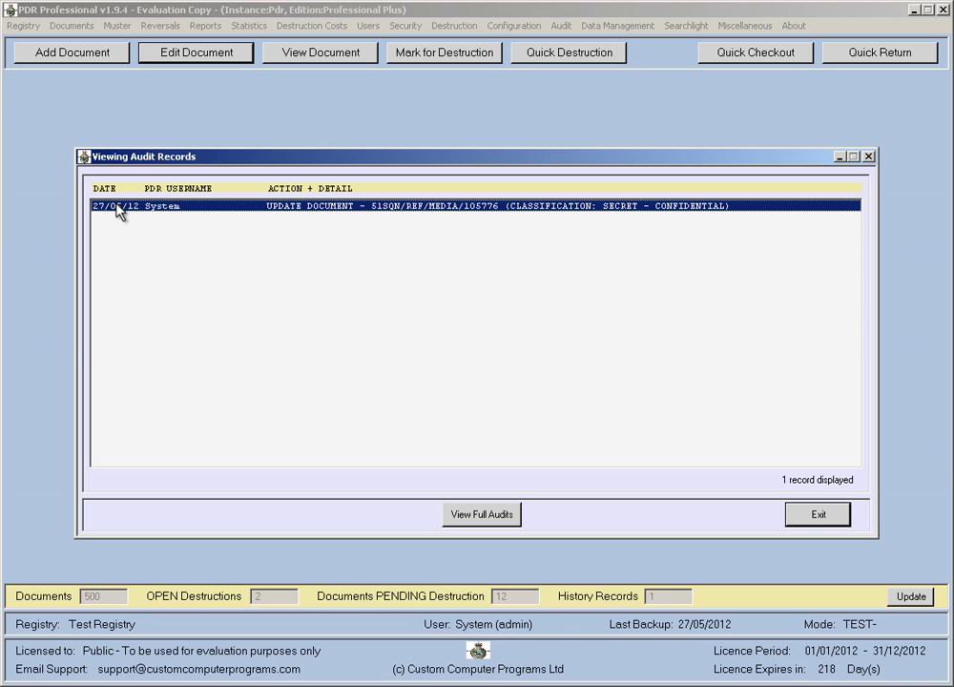
double_click(324, 212)
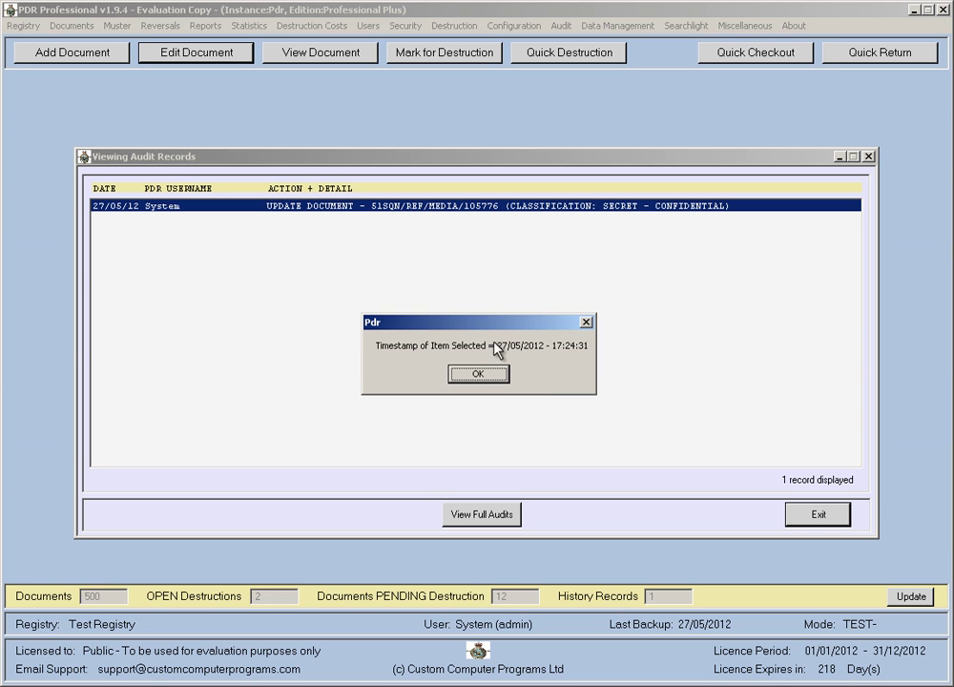
click(471, 376)
- View the full audit record of the document update, including its old and new values, and return to the audit selection
click(464, 517)
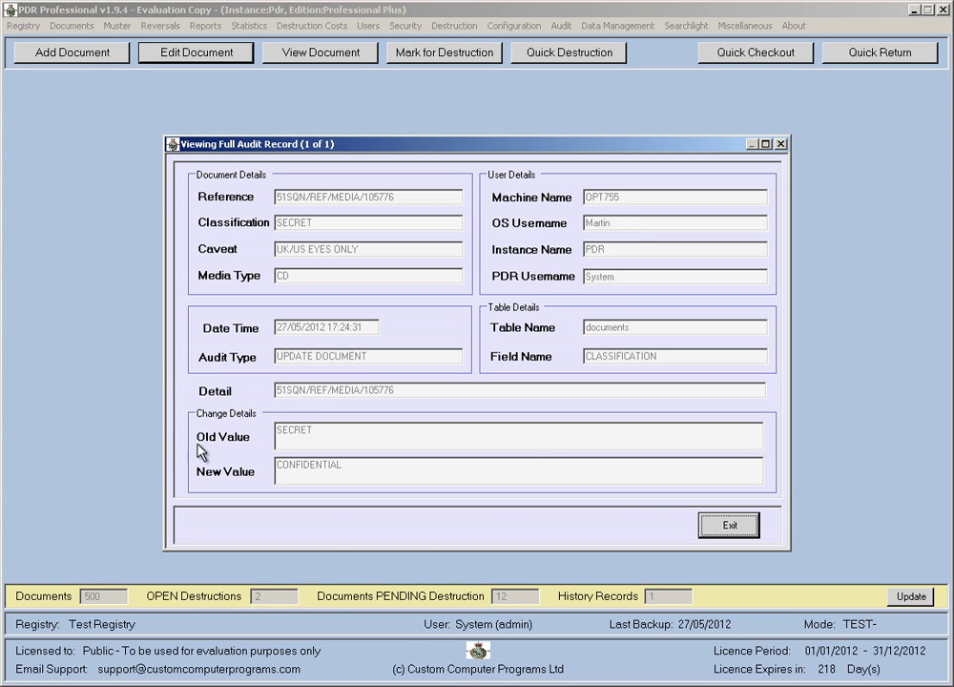
click(706, 527)
click(818, 515)
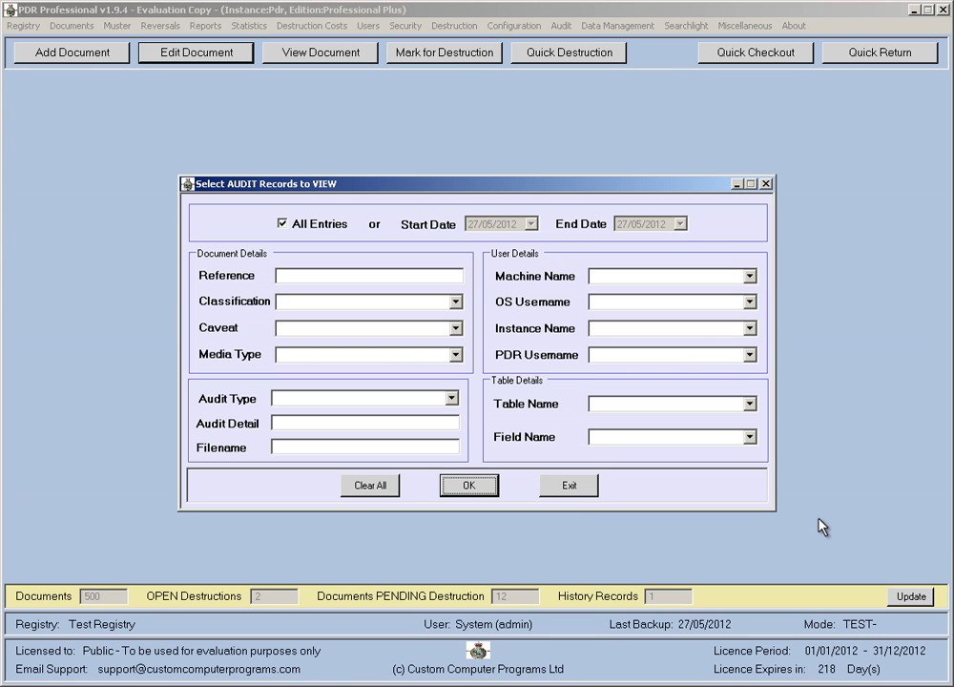
- Close the audit selection, add the value Cassette Tape to the MEDIA_TYPE reference keys, save it and close the reference key maintenance
click(570, 487)
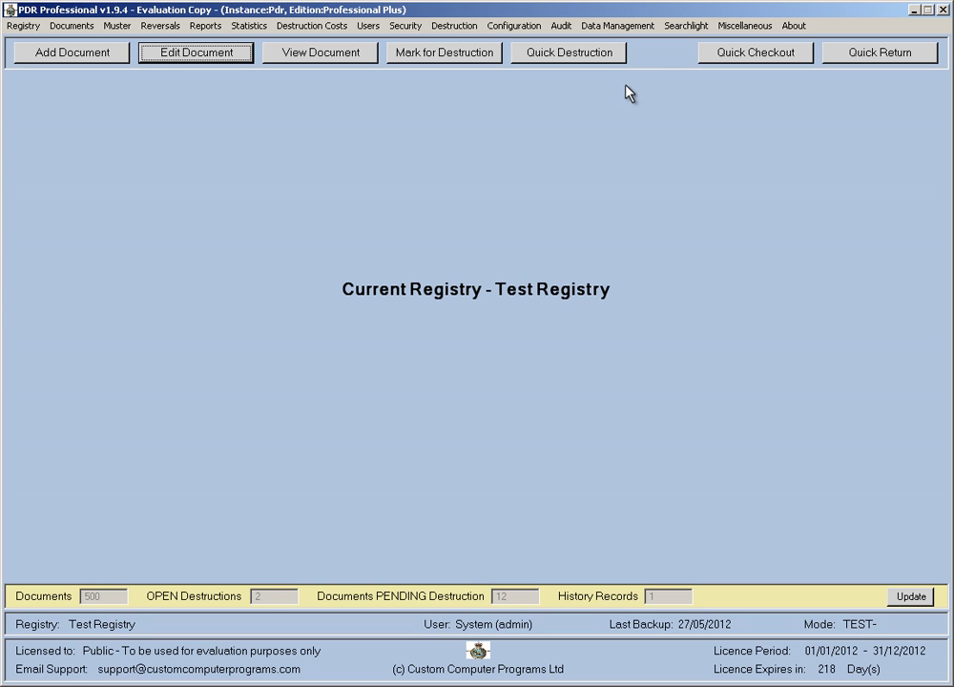
click(513, 26)
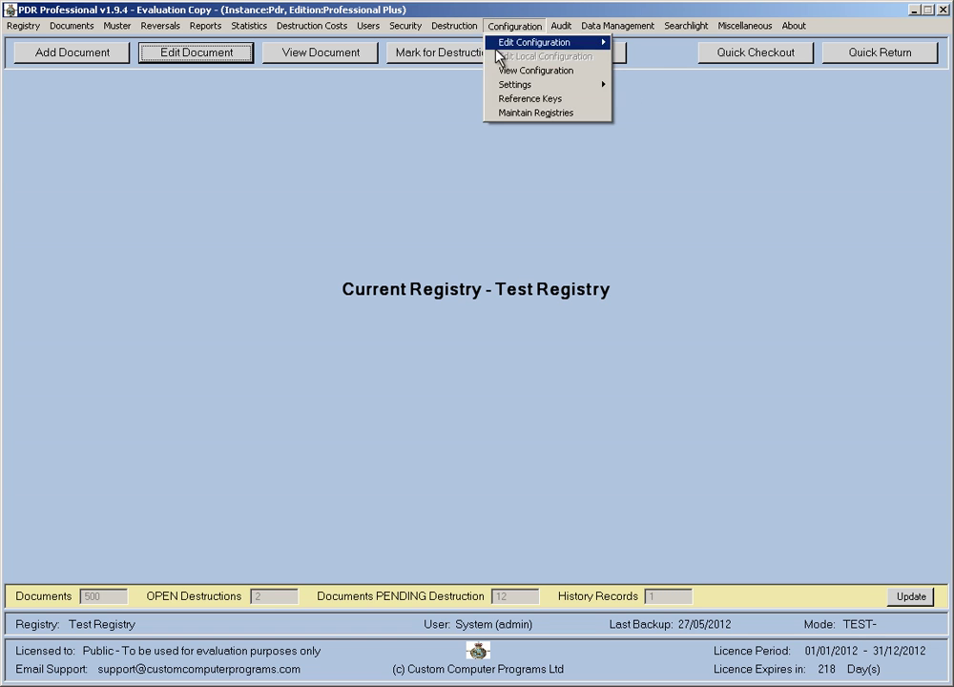
click(501, 98)
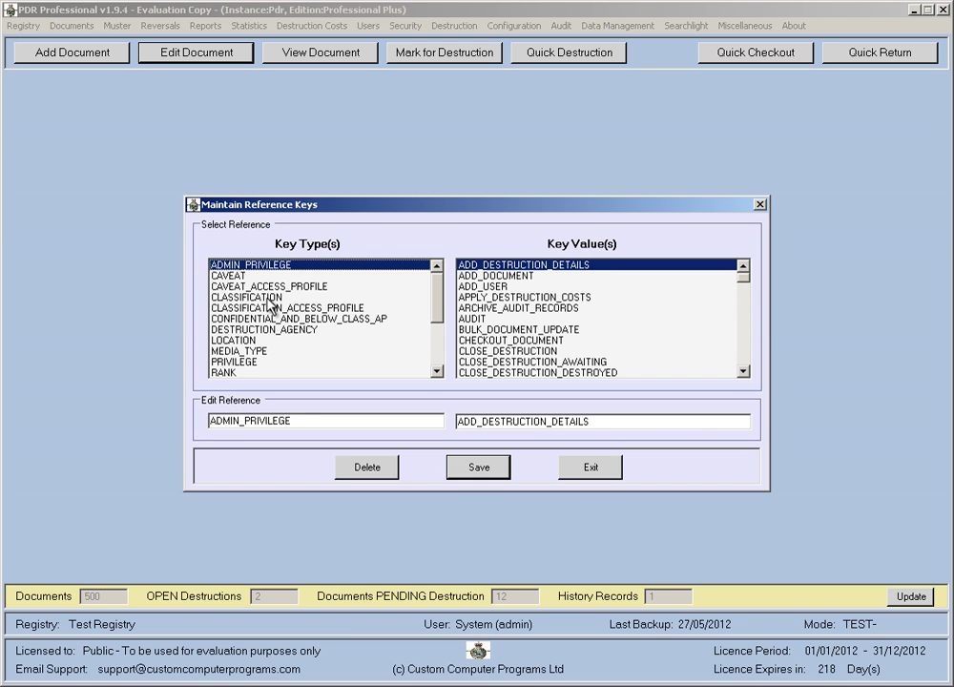
click(261, 352)
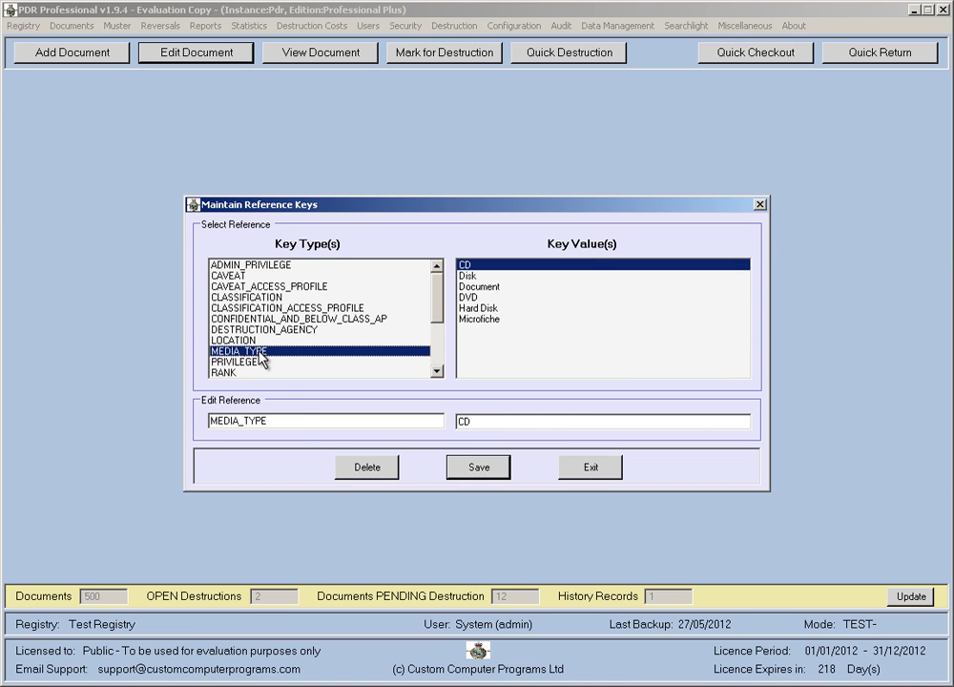
double_click(549, 421)
text(Cassette Tape)
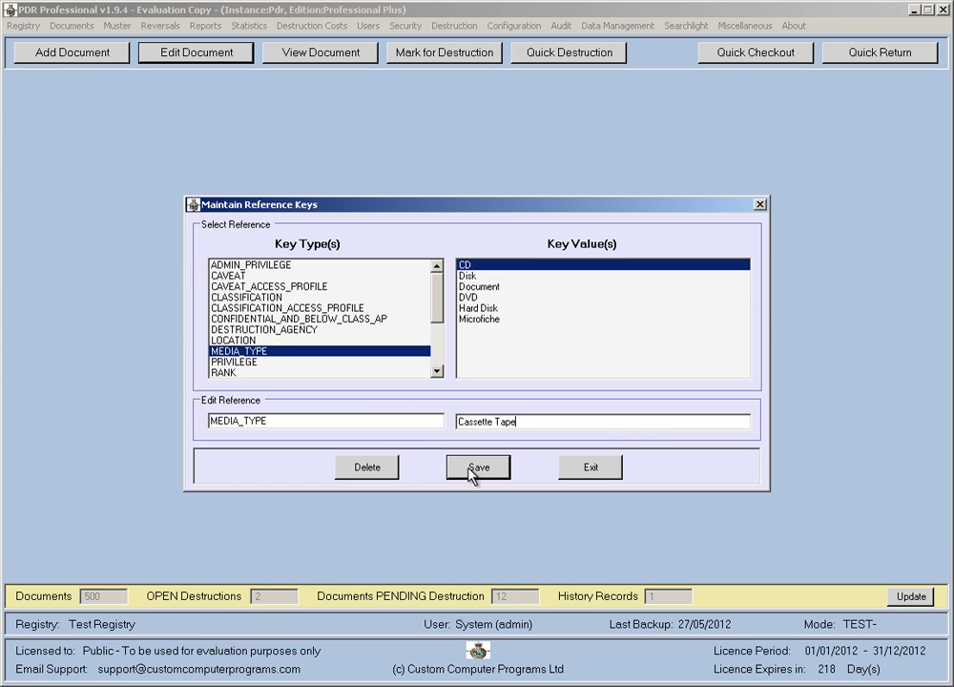
click(477, 468)
click(483, 379)
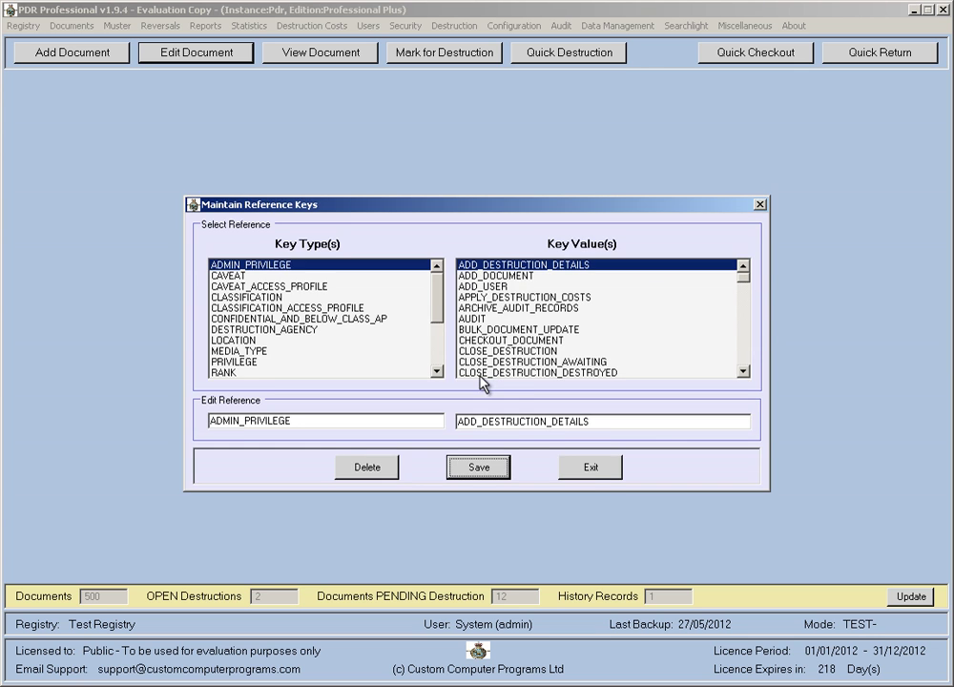
click(586, 467)
- List the audit records for all entries and view the timestamp of the Cassette Tape reference key entry
click(562, 26)
click(563, 38)
click(470, 485)
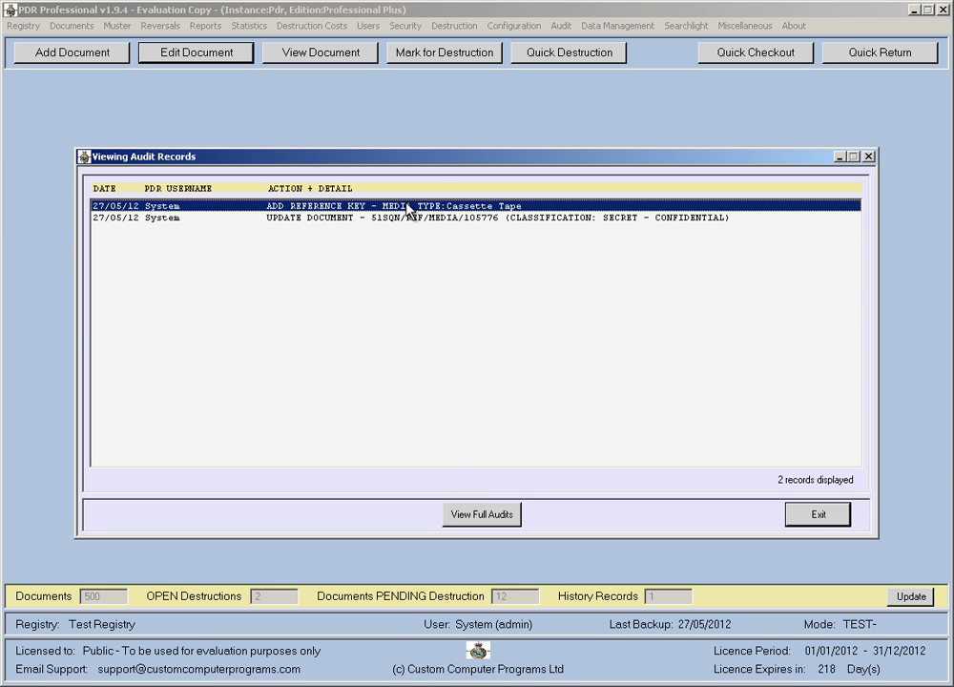
double_click(463, 209)
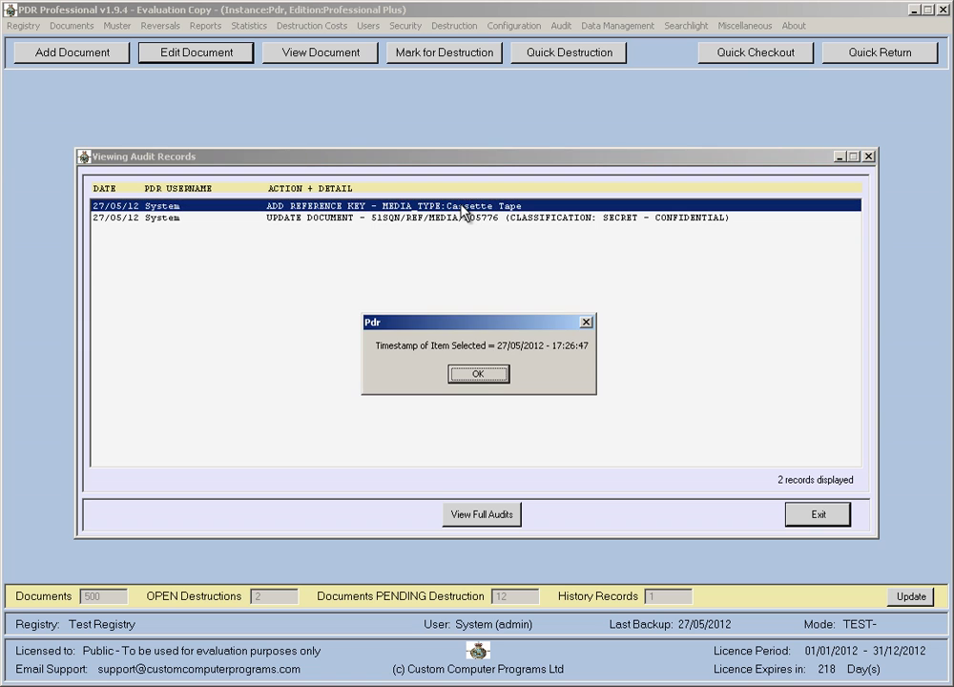
click(479, 373)
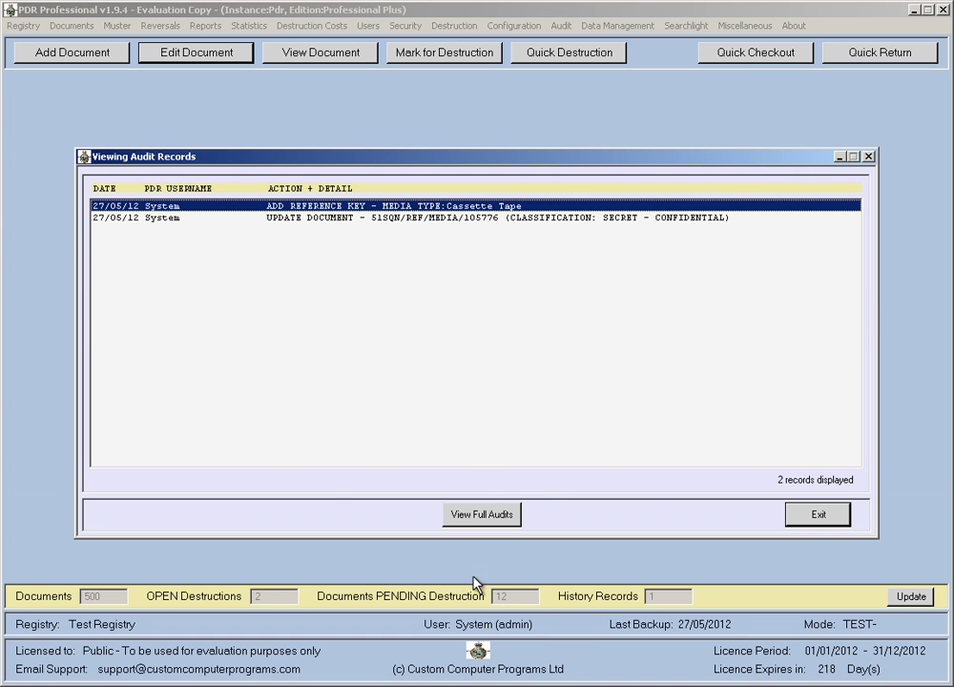
- View the full audit records of the reference key addition and the document update, and close the audit windows
click(459, 519)
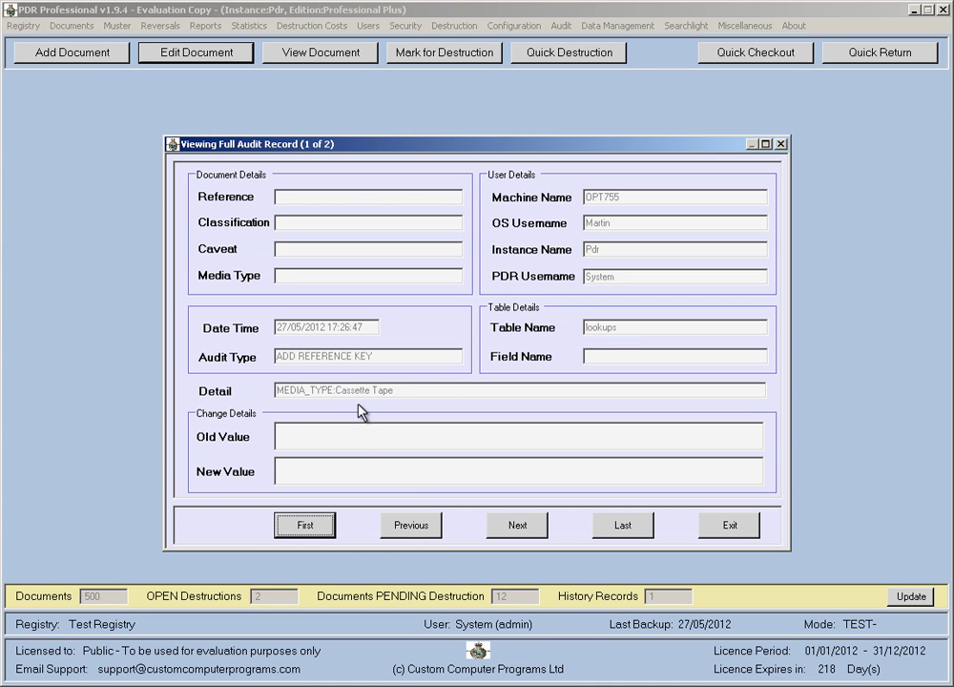
click(526, 528)
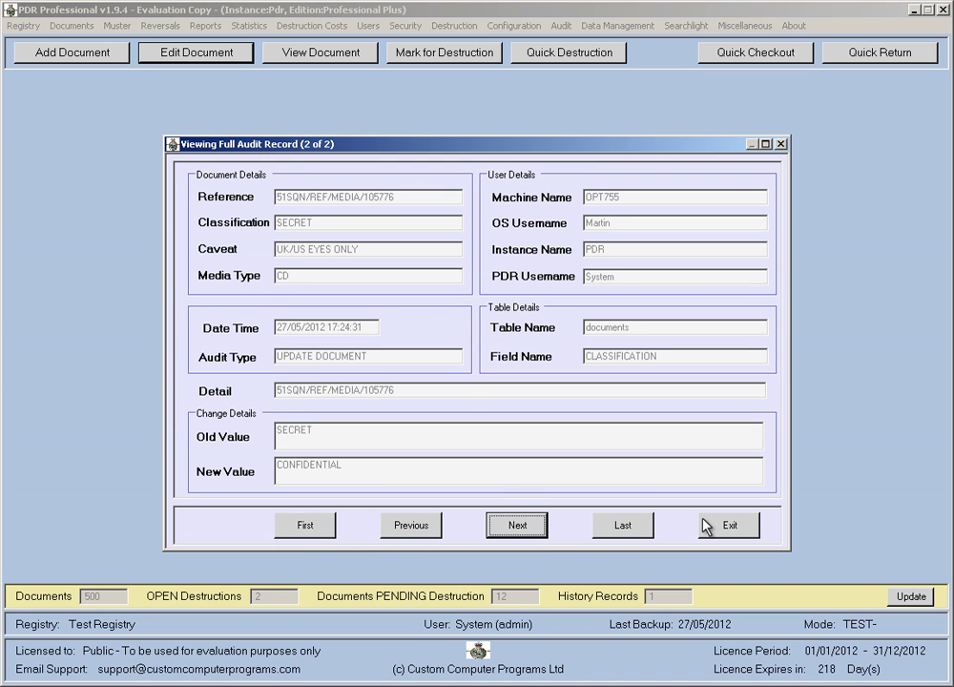
click(728, 524)
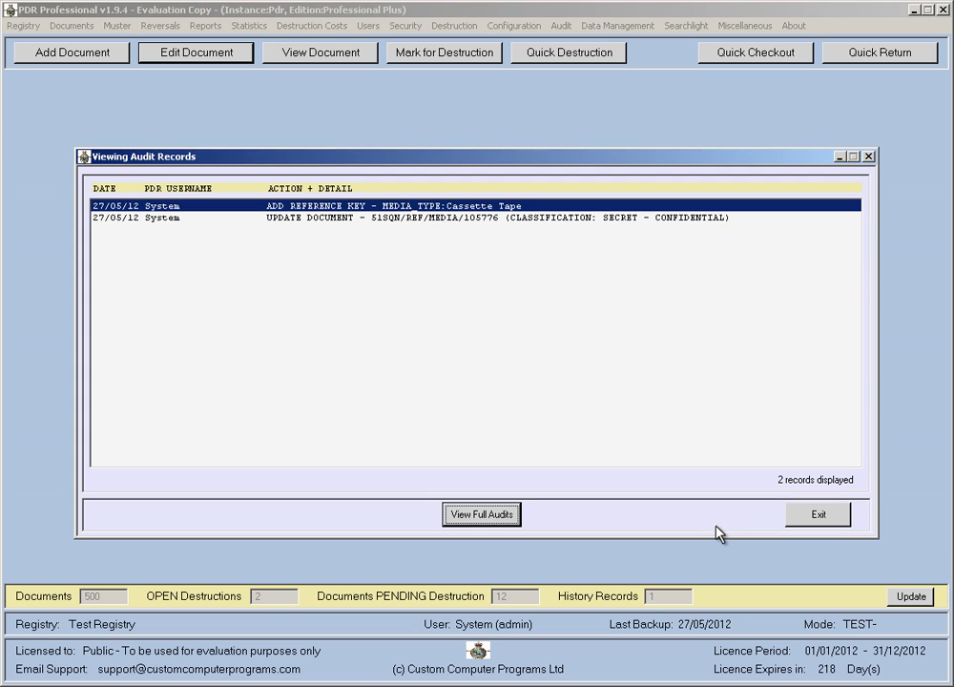
click(806, 520)
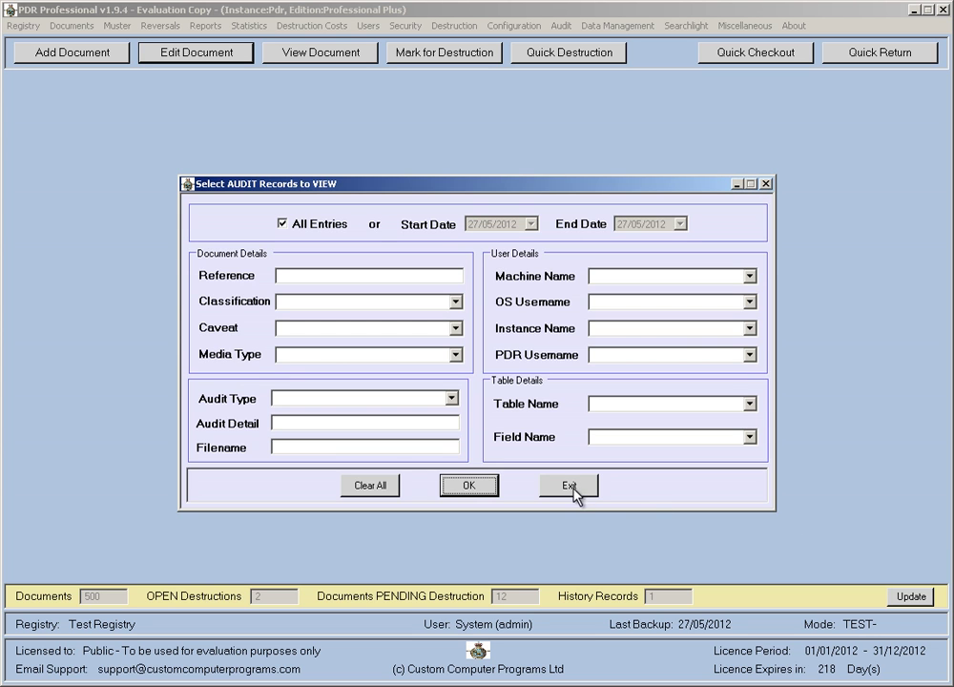
click(570, 485)
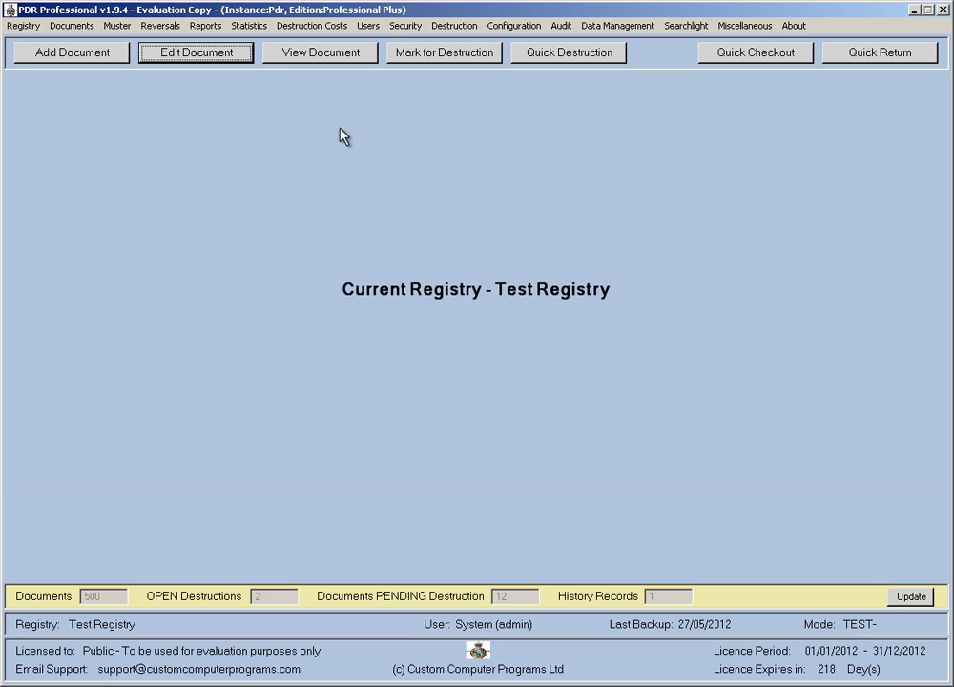
- Start a Bulk Document Update, find the documents with location AWC and select all of them for the update
click(76, 26)
mouse_move(111, 131)
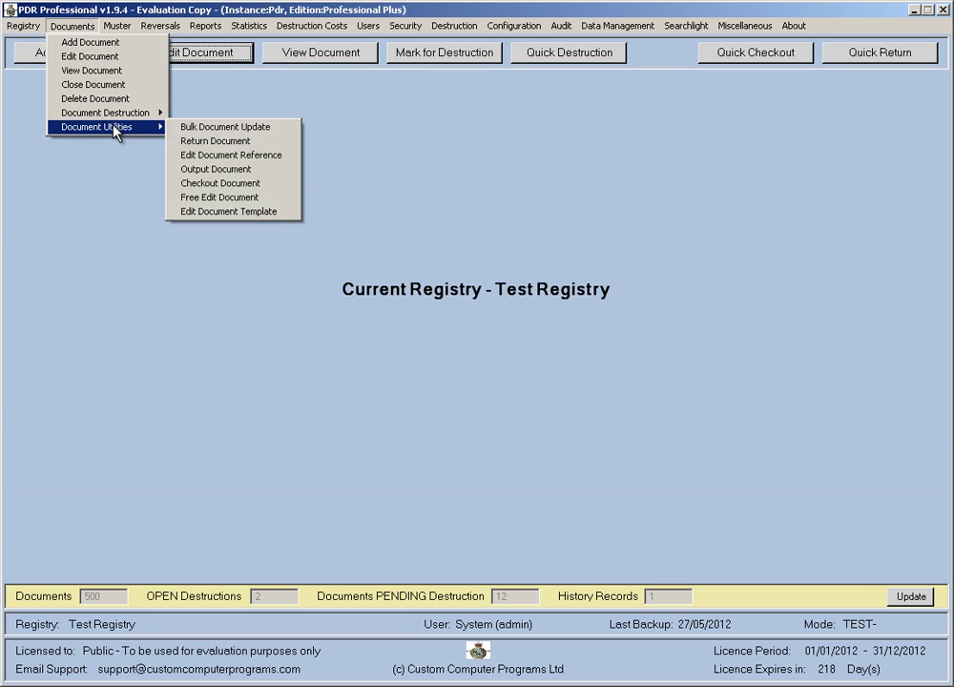
click(234, 127)
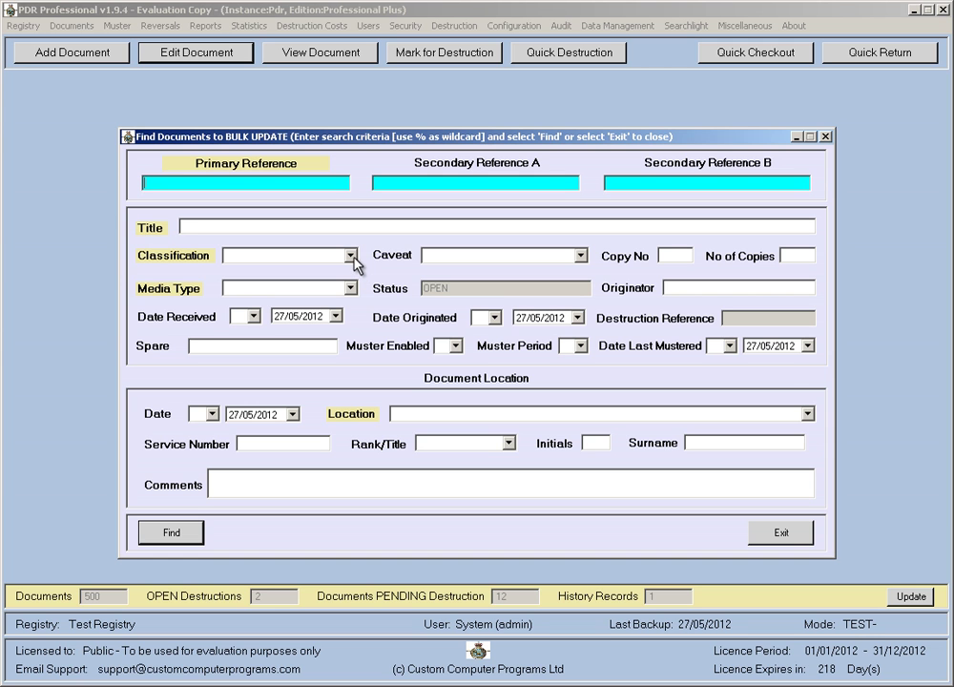
click(750, 414)
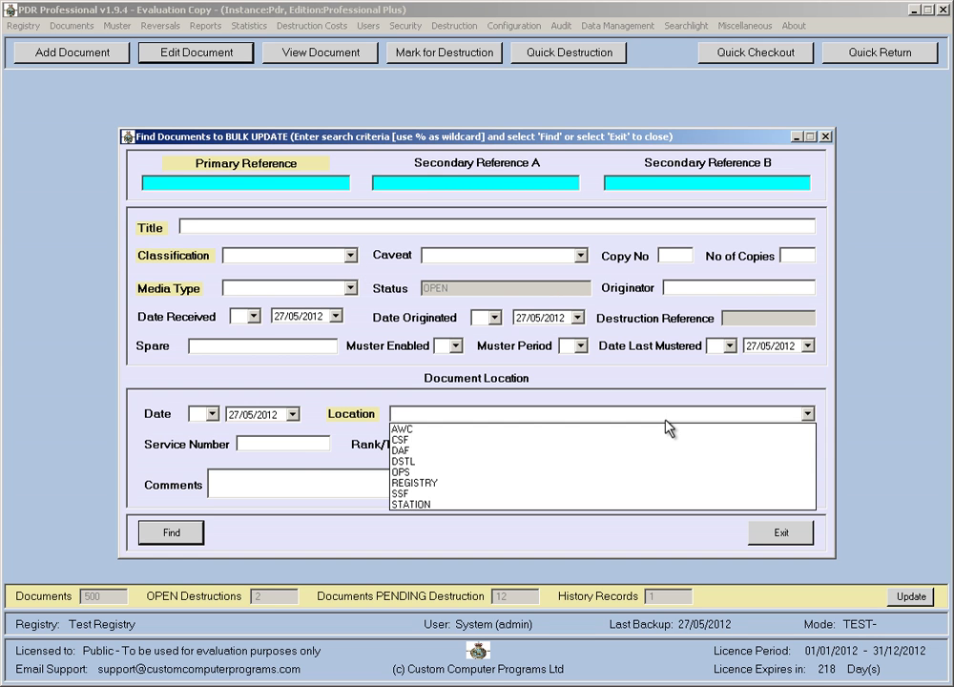
click(405, 428)
click(174, 532)
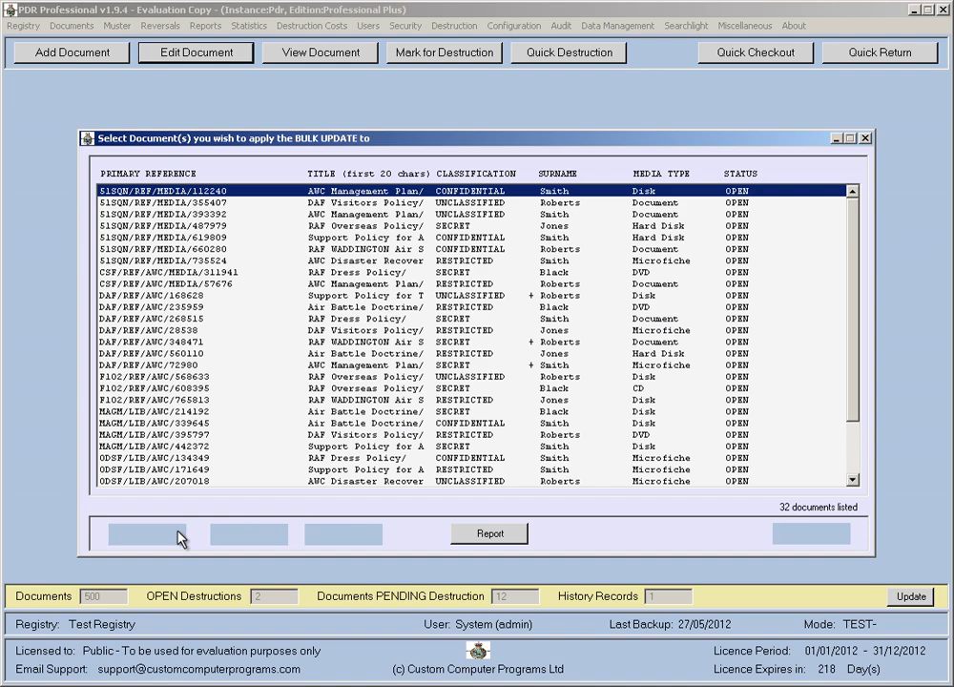
click(265, 536)
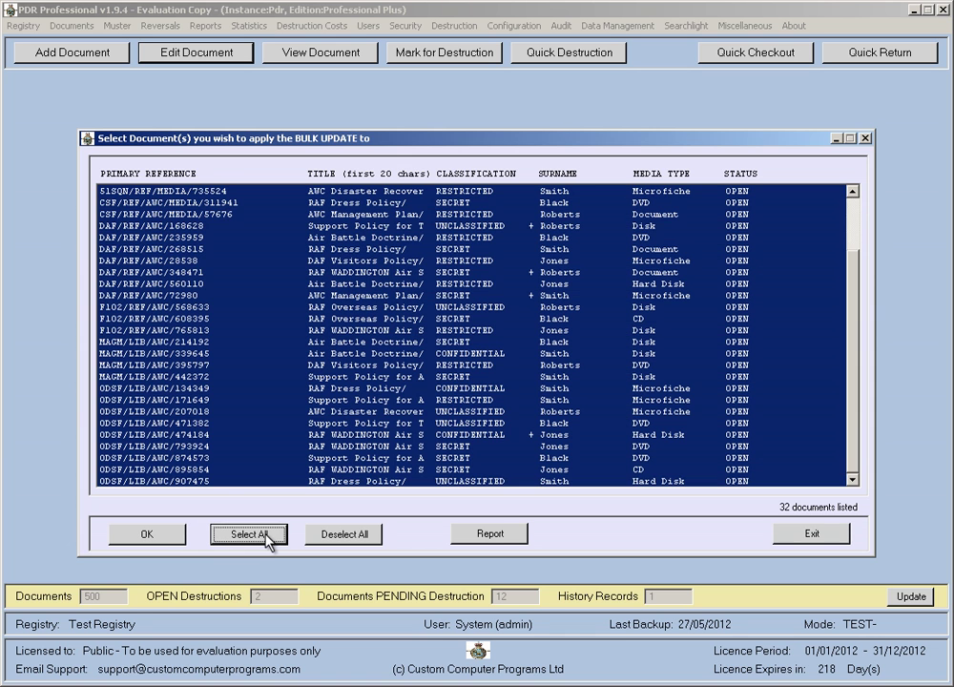
click(157, 535)
- Set the bulk update location to OPS and apply it to the selected documents
click(808, 414)
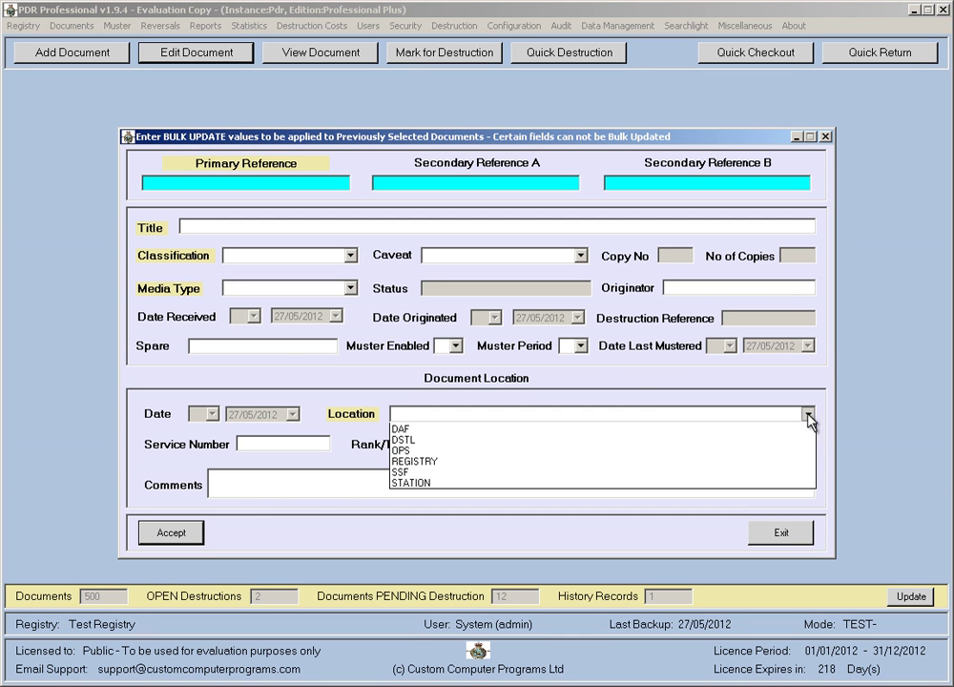
click(396, 474)
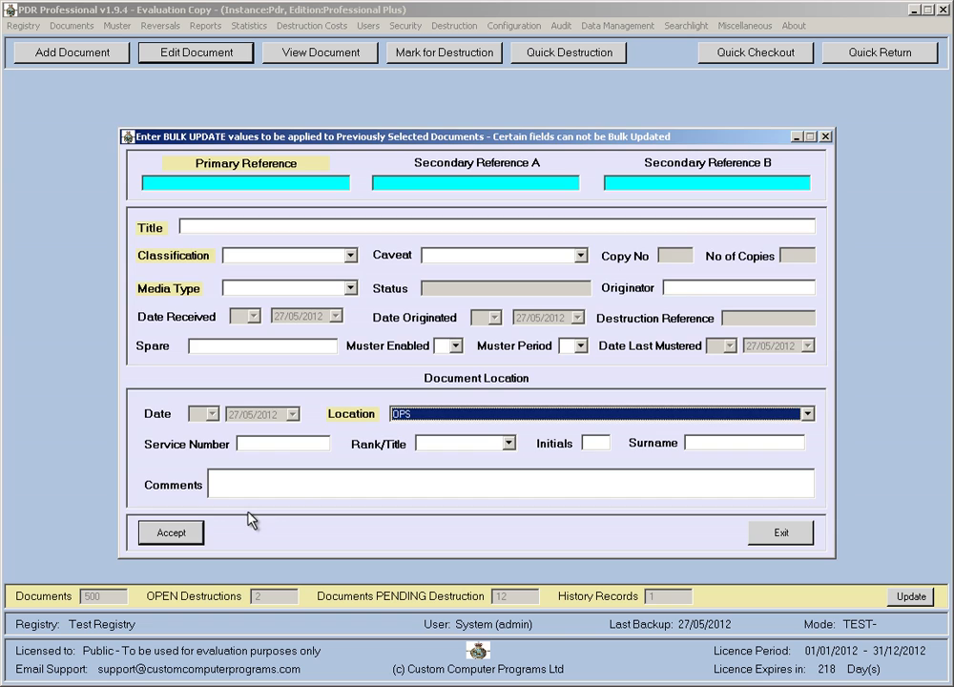
click(181, 530)
click(422, 380)
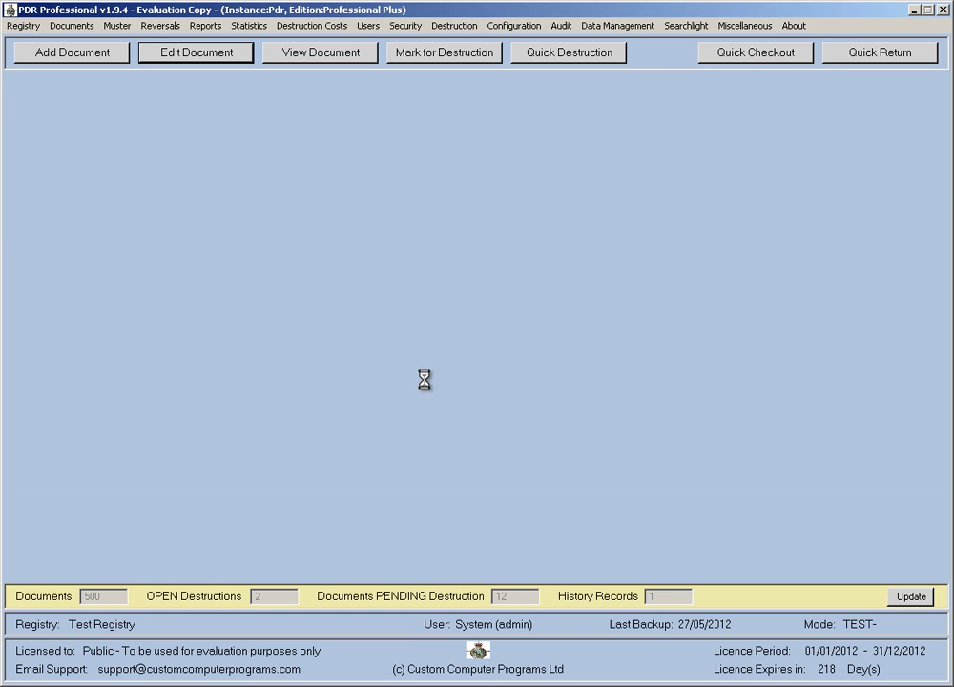
click(449, 372)
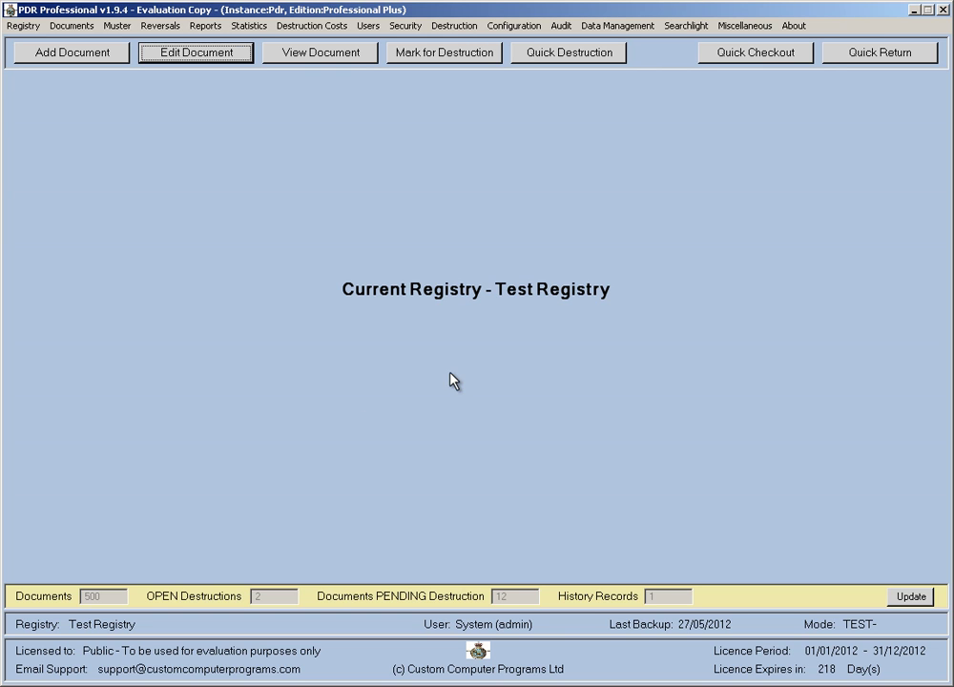
- List the audit records for all entries and look through the location changes logged by the bulk update
click(560, 25)
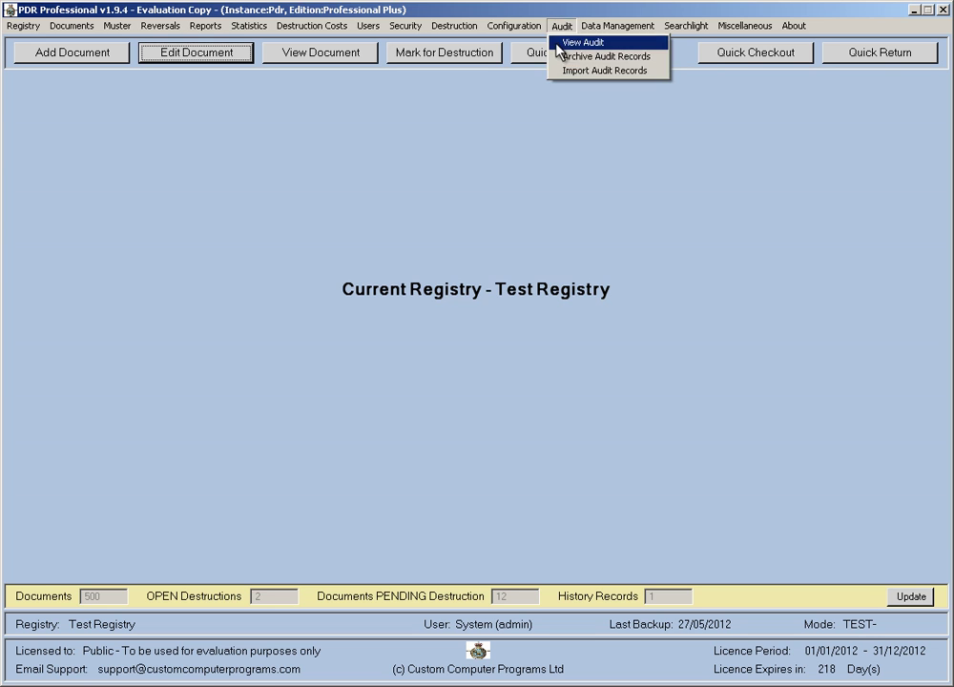
click(561, 40)
click(461, 488)
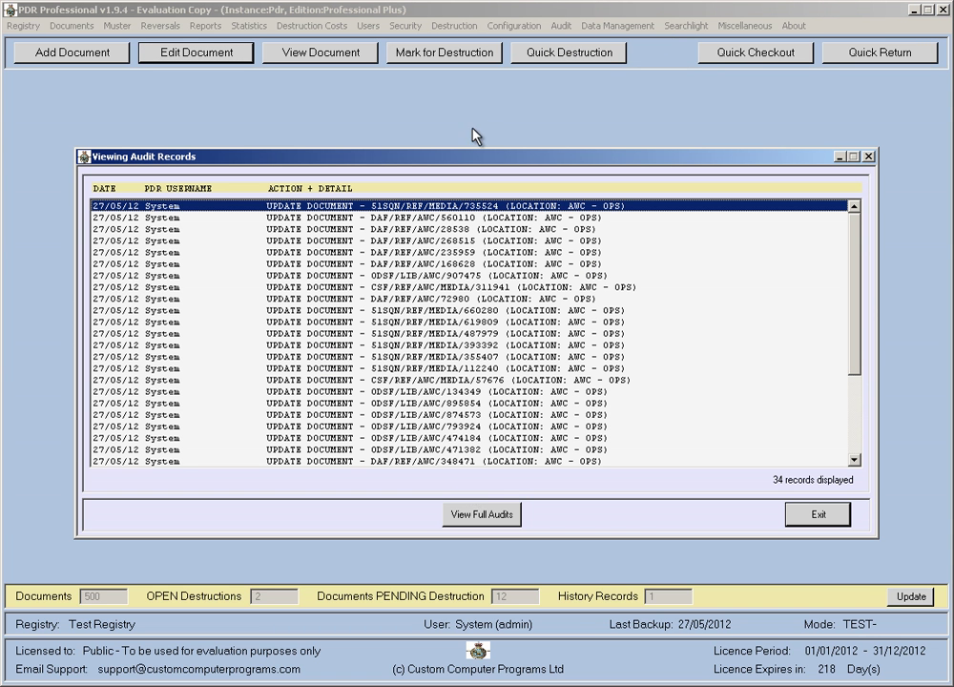
drag(441, 205, 442, 302)
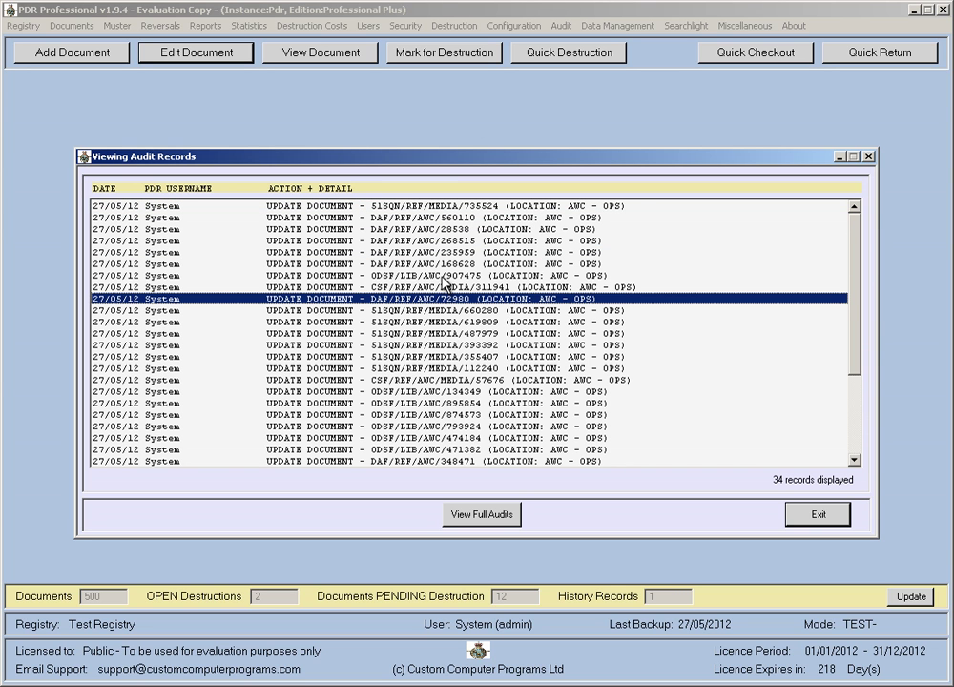
- View the full audit record of document DAF/REF/AWC/560110, and go back to the first record
click(322, 218)
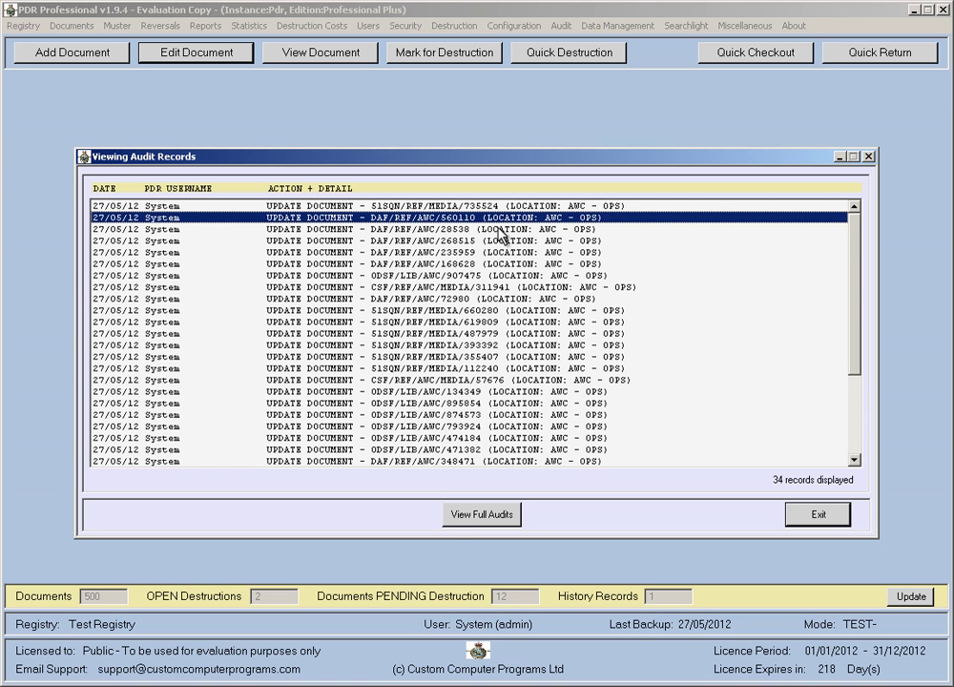
click(475, 517)
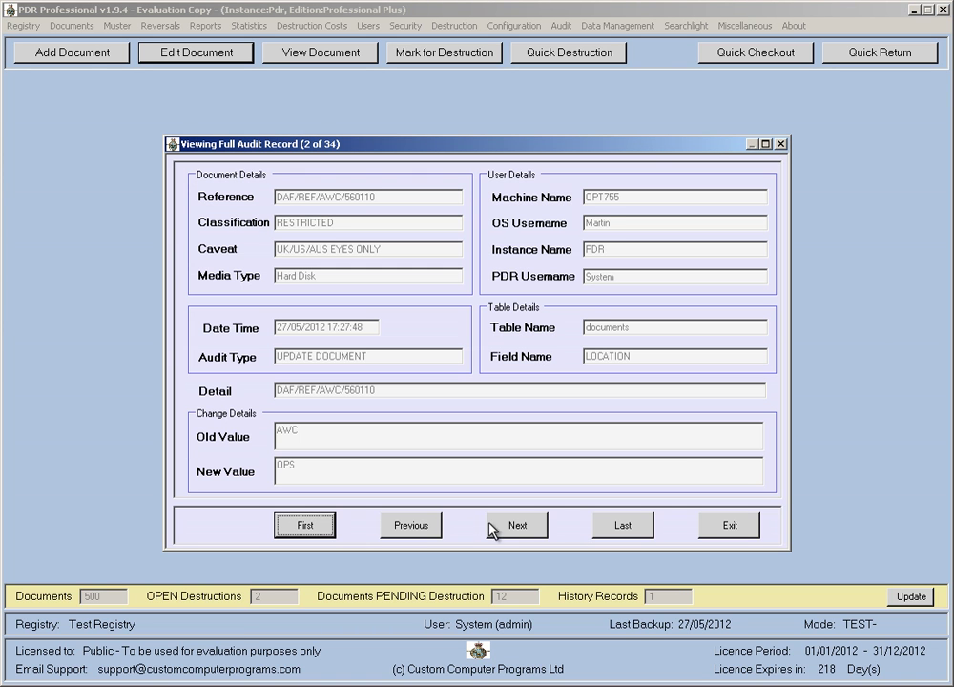
click(311, 526)
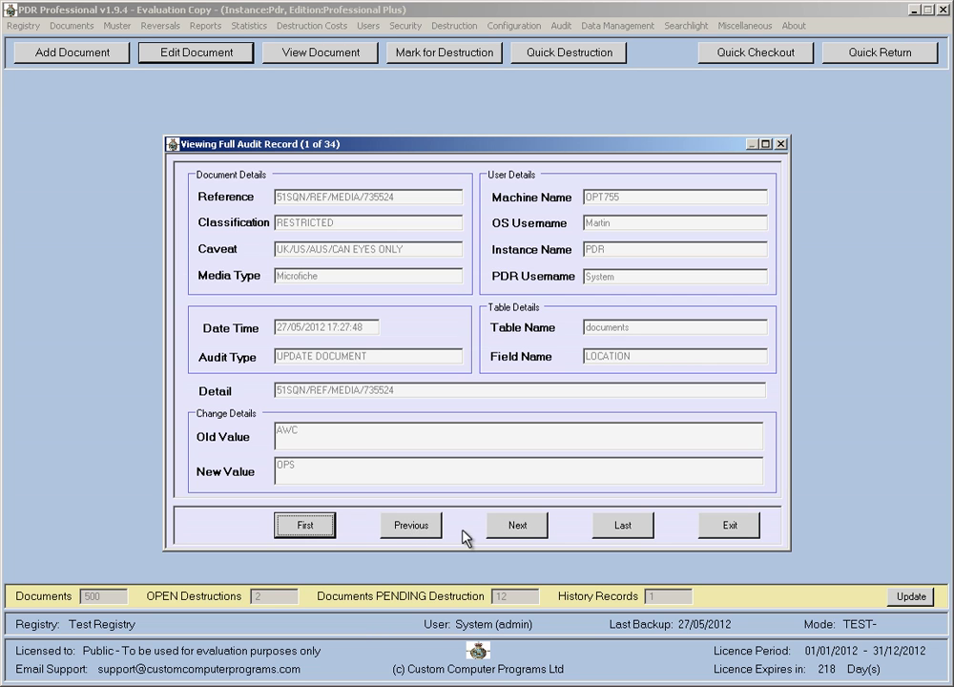
click(417, 527)
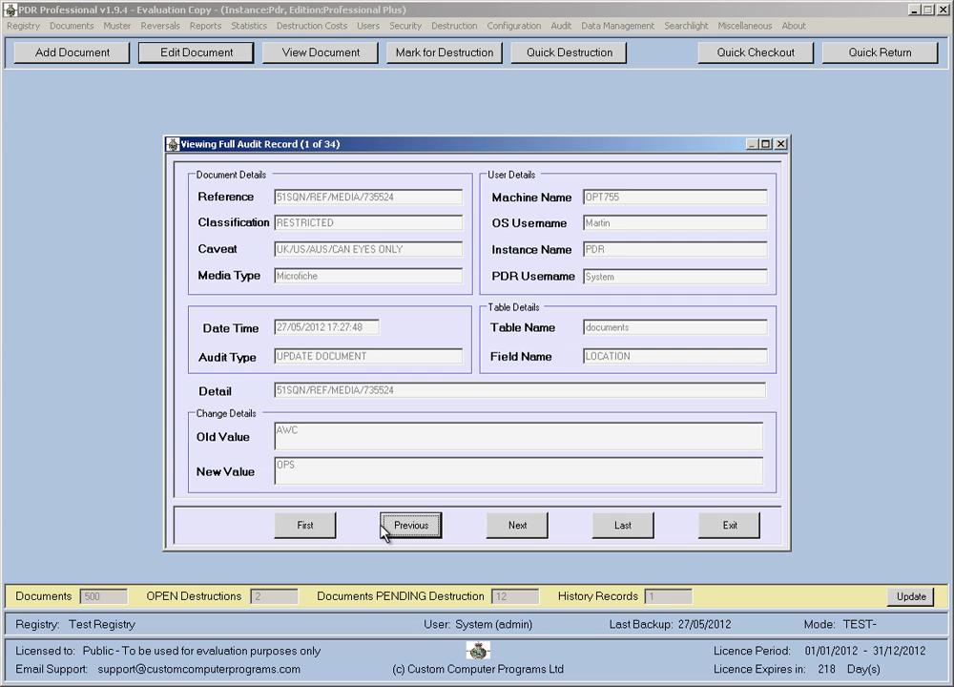
- Step forward through the full audit records one by one from the first record, and close the audit windows
click(501, 530)
click(501, 532)
click(503, 531)
click(503, 531)
click(501, 527)
click(501, 526)
click(501, 526)
click(500, 526)
click(503, 530)
click(502, 529)
click(503, 530)
click(503, 529)
click(725, 526)
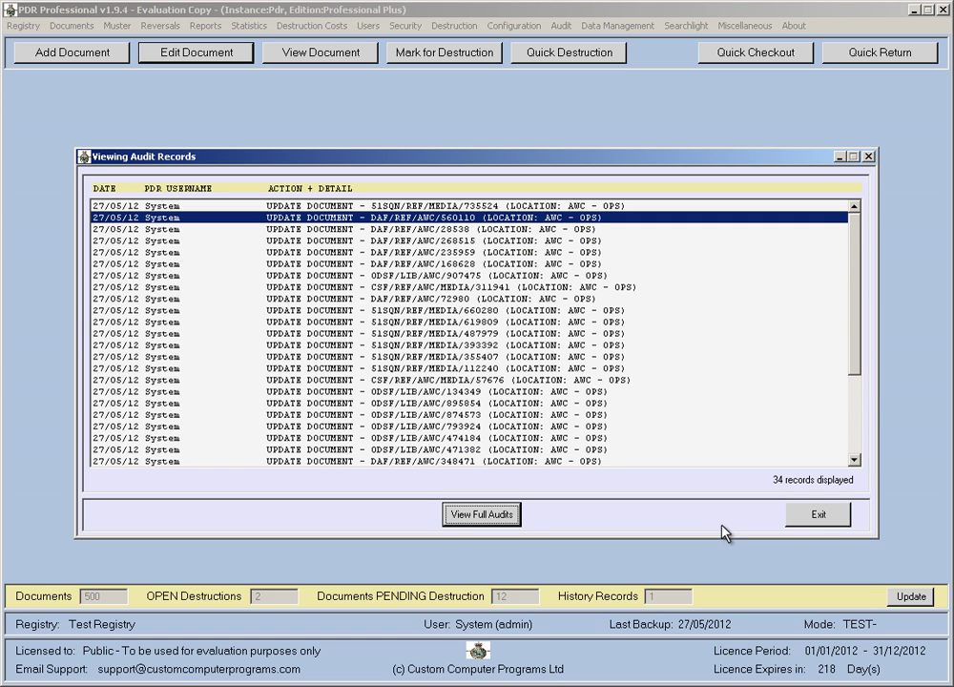
click(806, 517)
click(566, 486)
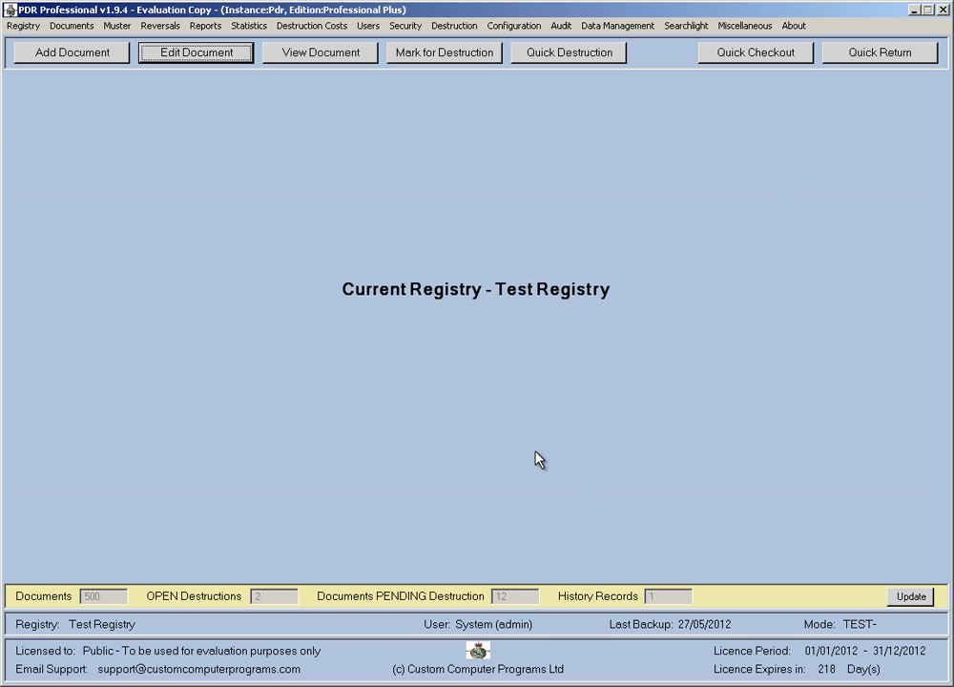
click(563, 26)
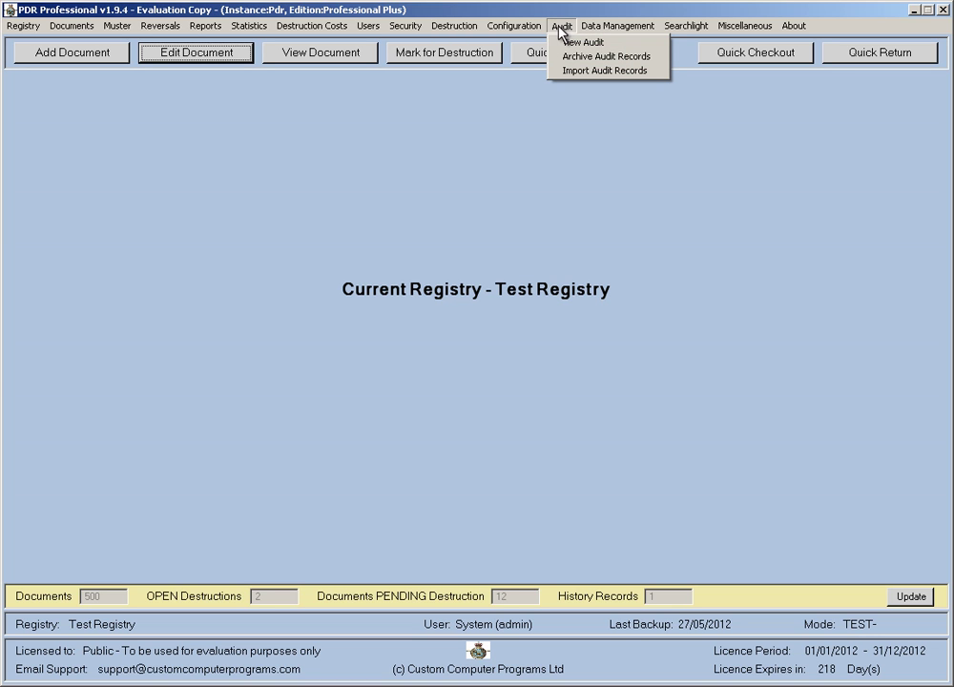
click(553, 23)
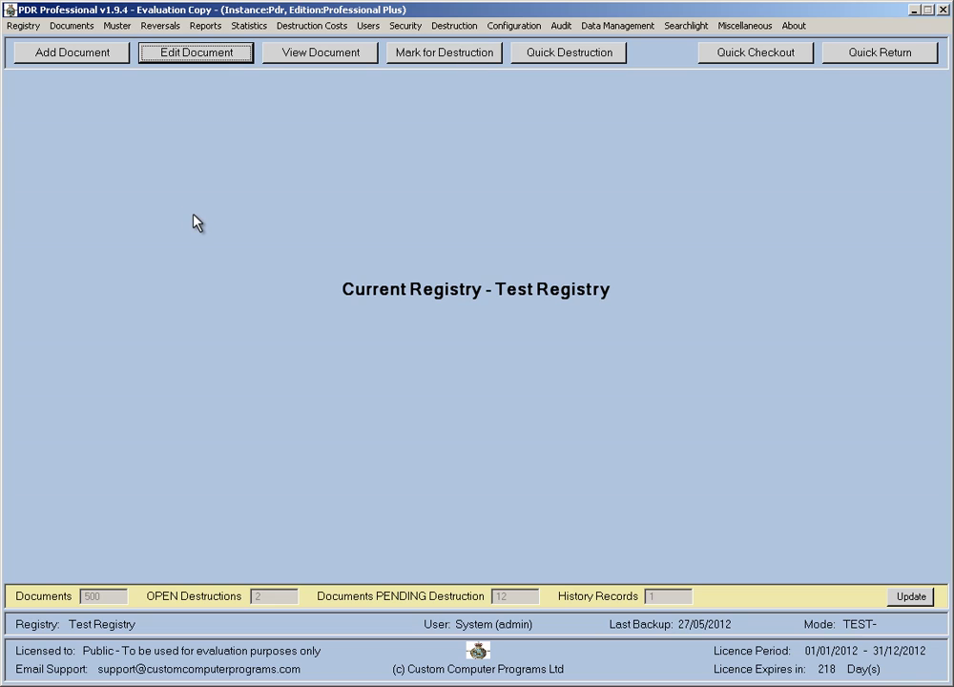